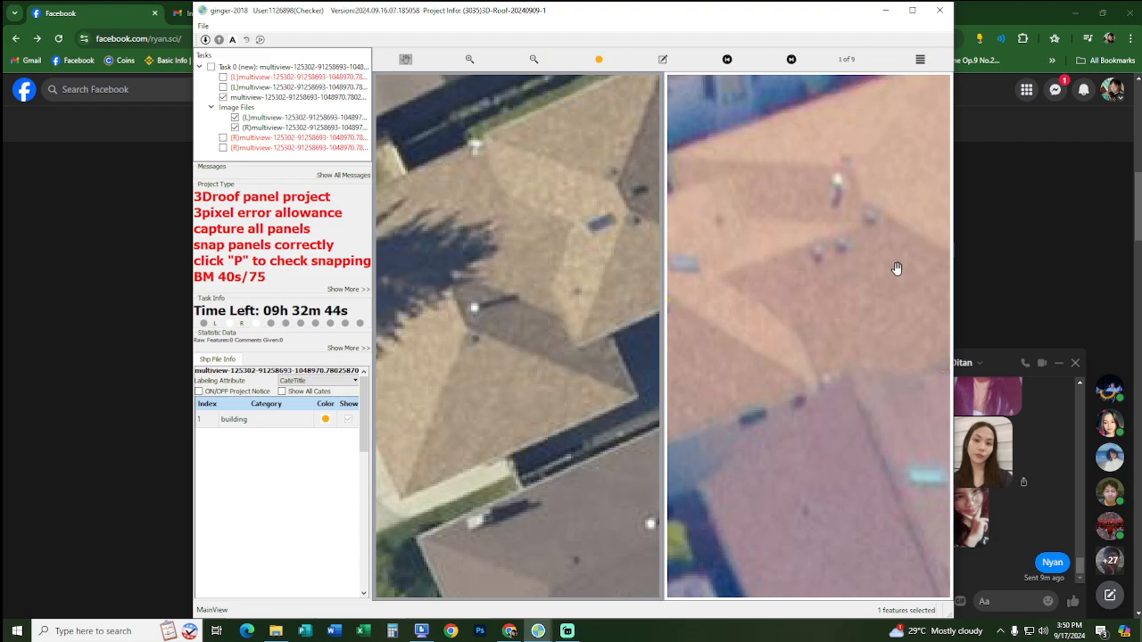
# Step: Compare the existing roof panel outlines with the aerial imagery in both views, toggling the annotations off and on
pyautogui.scroll(-2, 880, 304)
pyautogui.press('space')
pyautogui.press('space')
pyautogui.press('space')
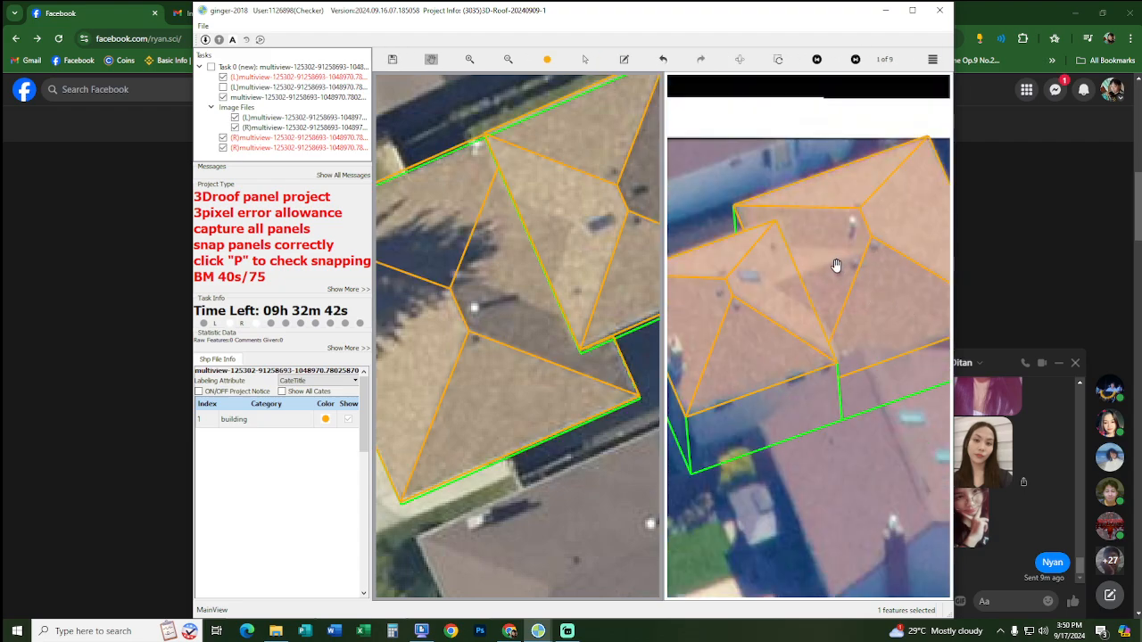
pyautogui.press('space')
pyautogui.press('space')
pyautogui.press('space')
pyautogui.press('space')
pyautogui.scroll(2, 557, 294)
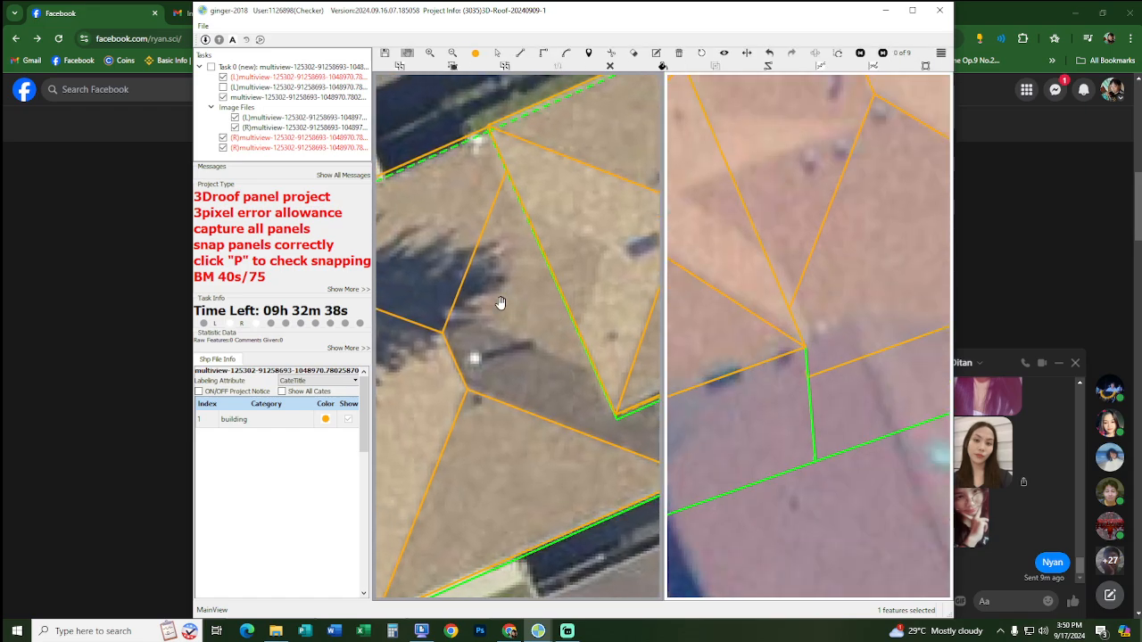
# Step: Draw a trial line from the ridge junction beside the tree shadow across the shared panel edge toward the skylight
pyautogui.click(452, 309)
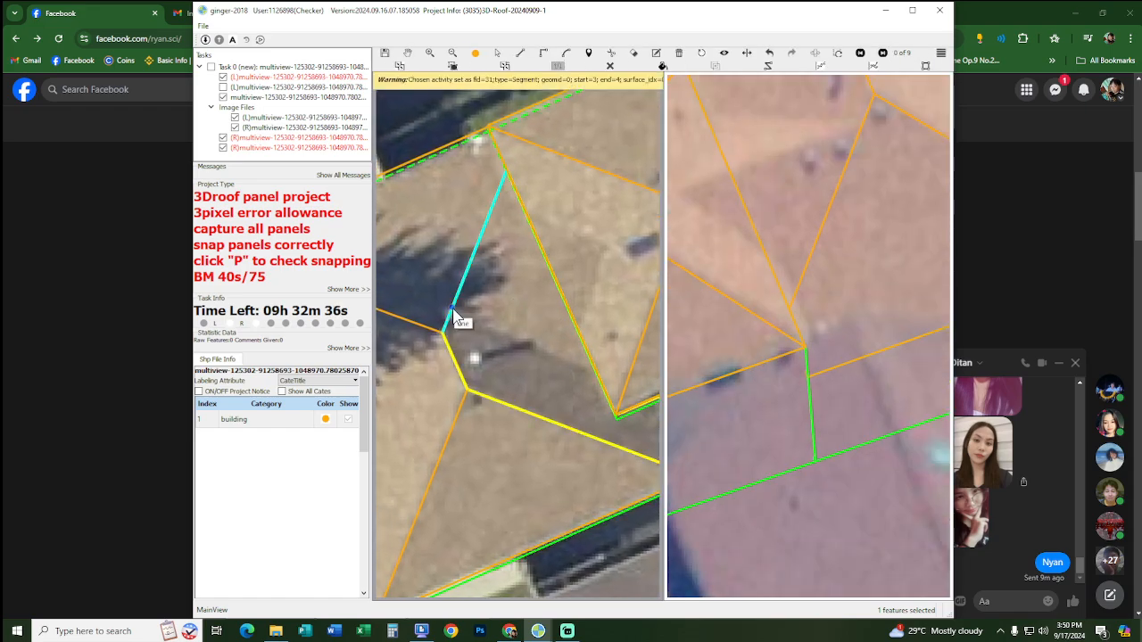
pyautogui.press('Escape')
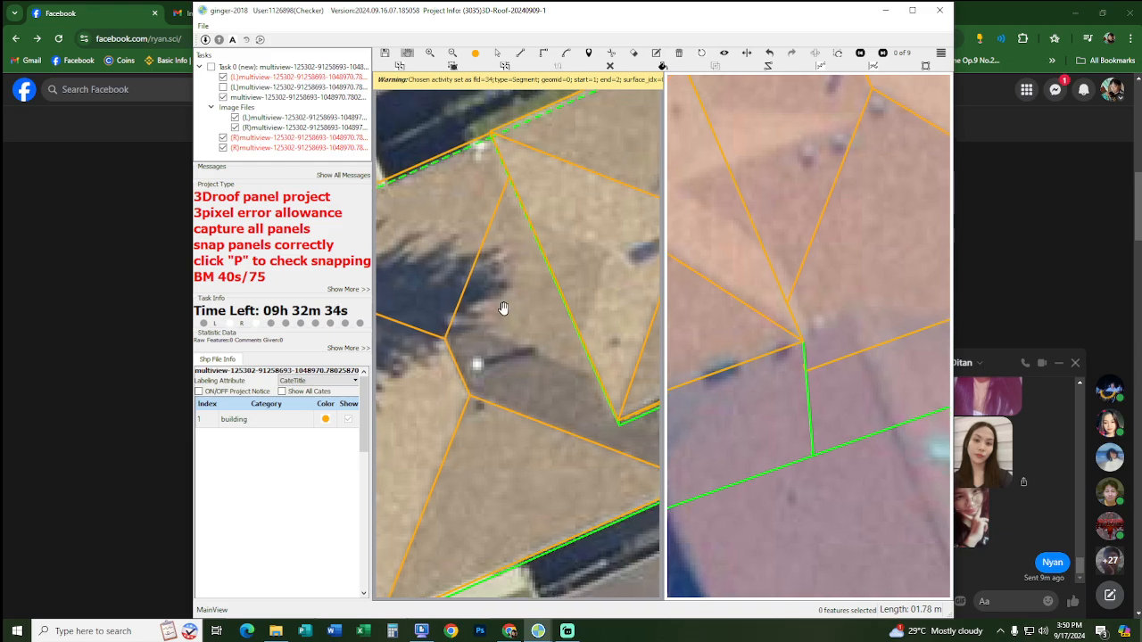
pyautogui.click(456, 317)
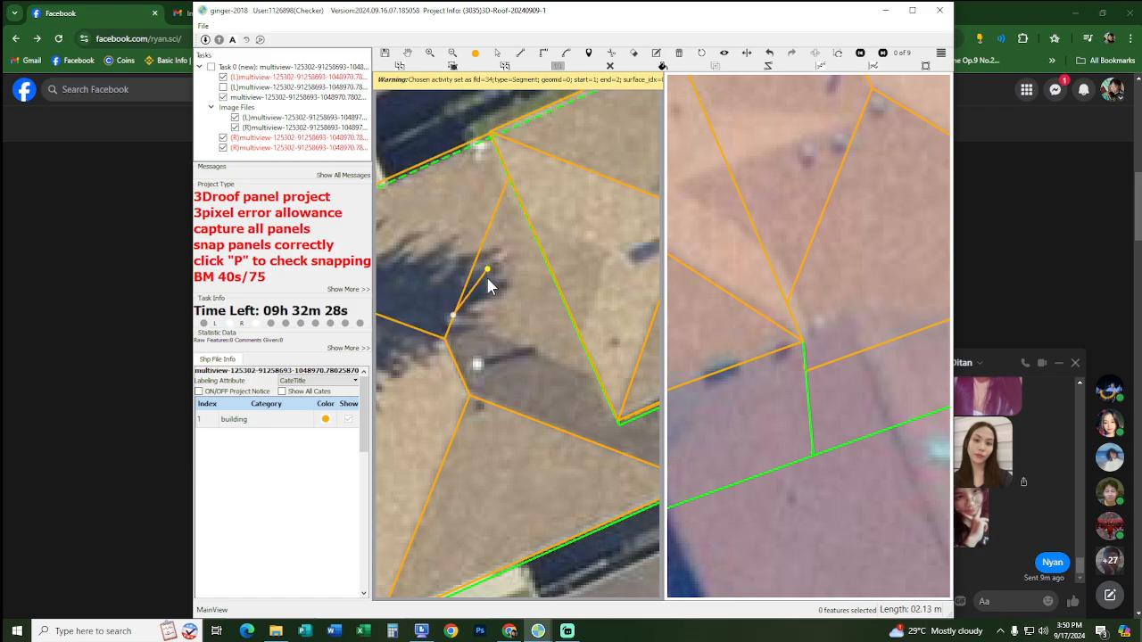
pyautogui.click(624, 239)
pyautogui.press('Escape')
pyautogui.moveTo(740, 182); pyautogui.dragTo(788, 241)
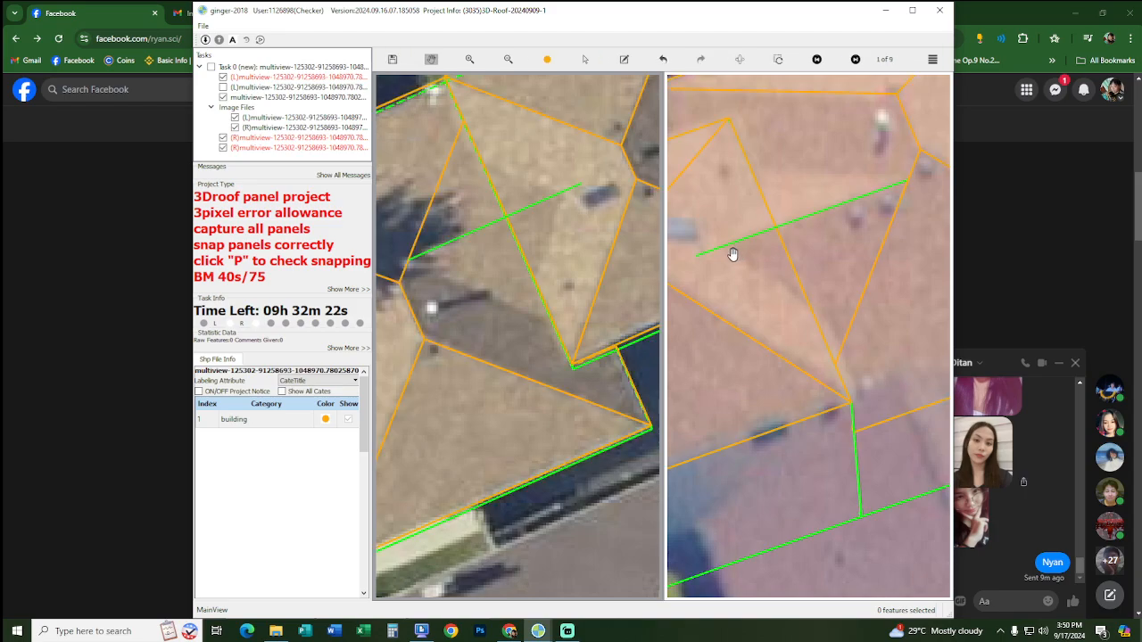
# Step: Examine how the trial line and the surrounding roof panels align with the roof in both aerial views
pyautogui.moveTo(480, 267); pyautogui.dragTo(505, 341)
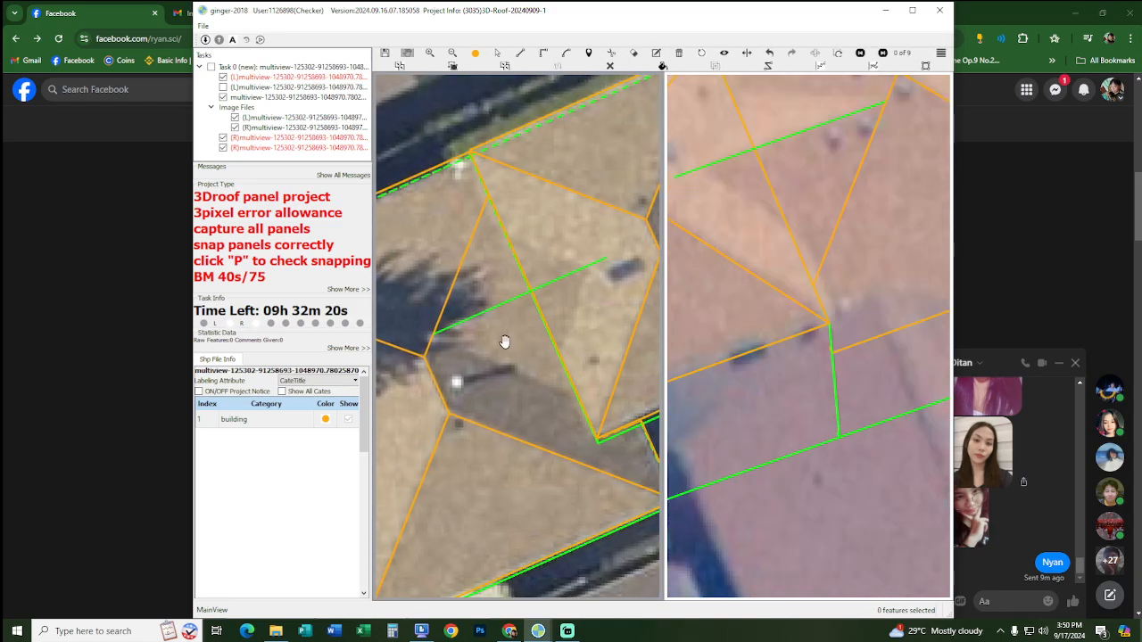
pyautogui.moveTo(891, 140); pyautogui.dragTo(849, 268)
pyautogui.scroll(-1, 848, 284)
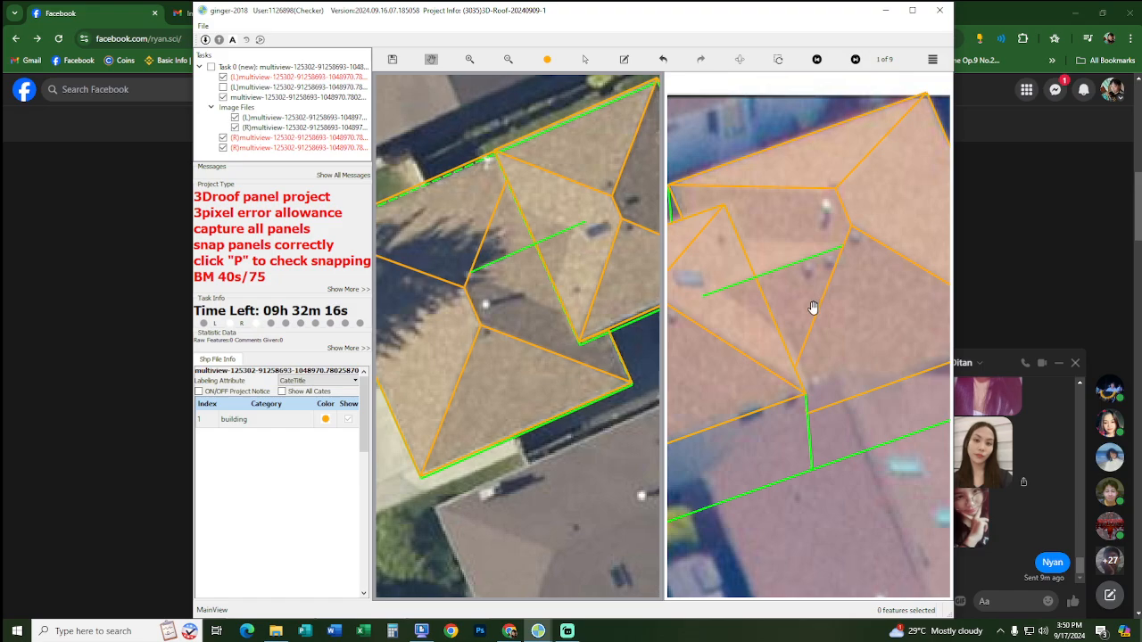
pyautogui.scroll(3, 731, 294)
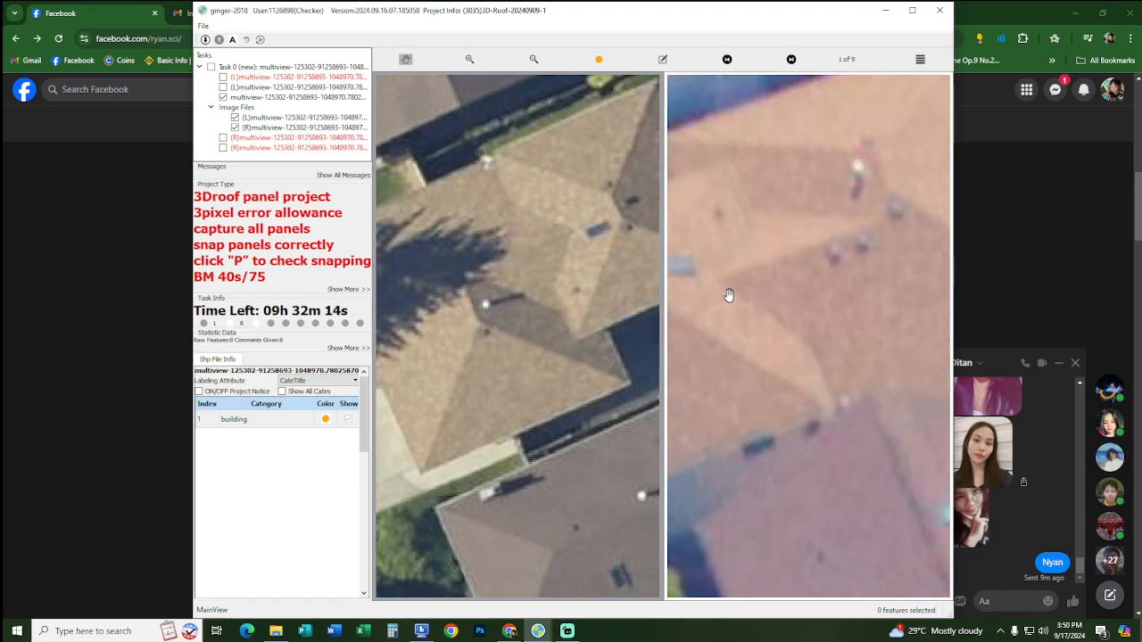
pyautogui.scroll(-3, 862, 288)
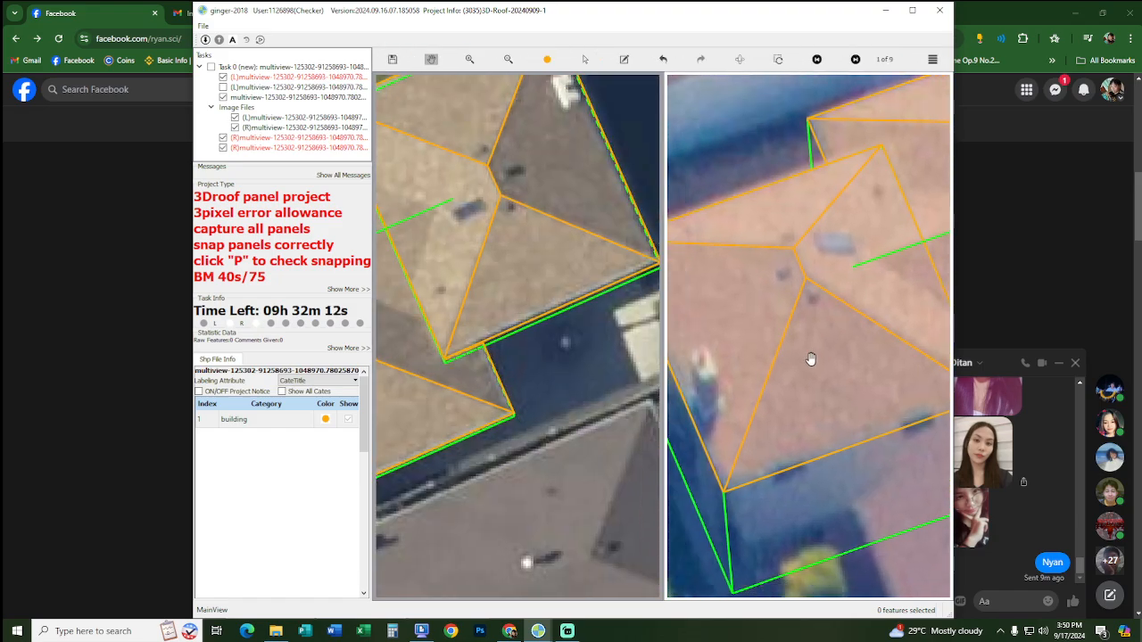
pyautogui.moveTo(822, 349); pyautogui.dragTo(772, 369)
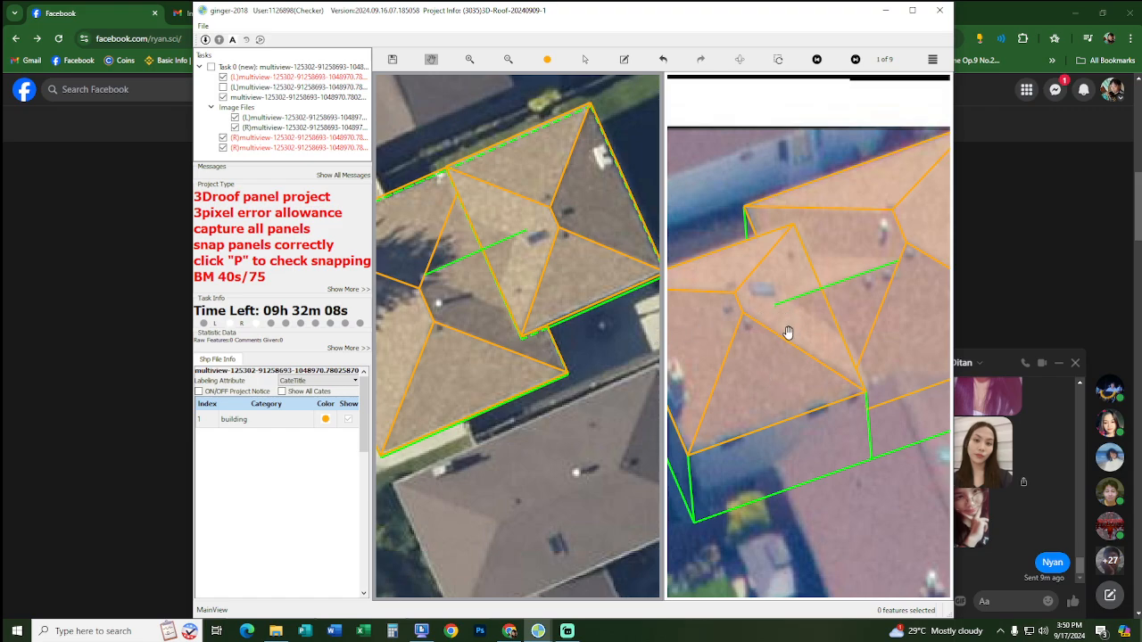
pyautogui.moveTo(759, 315); pyautogui.dragTo(771, 310)
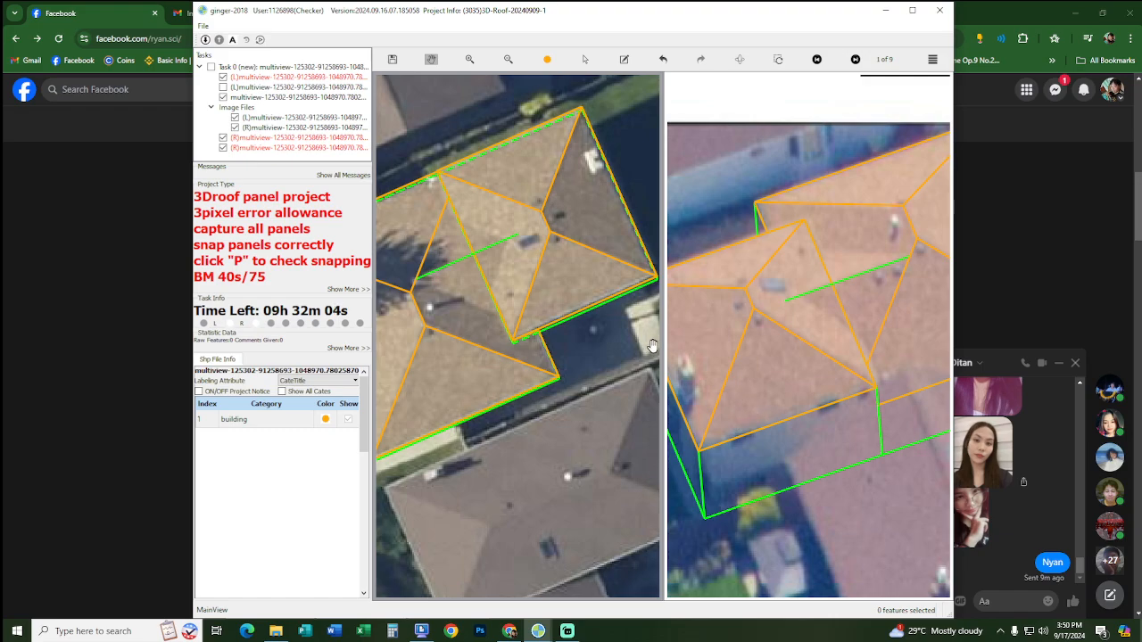
pyautogui.moveTo(822, 333); pyautogui.dragTo(841, 342)
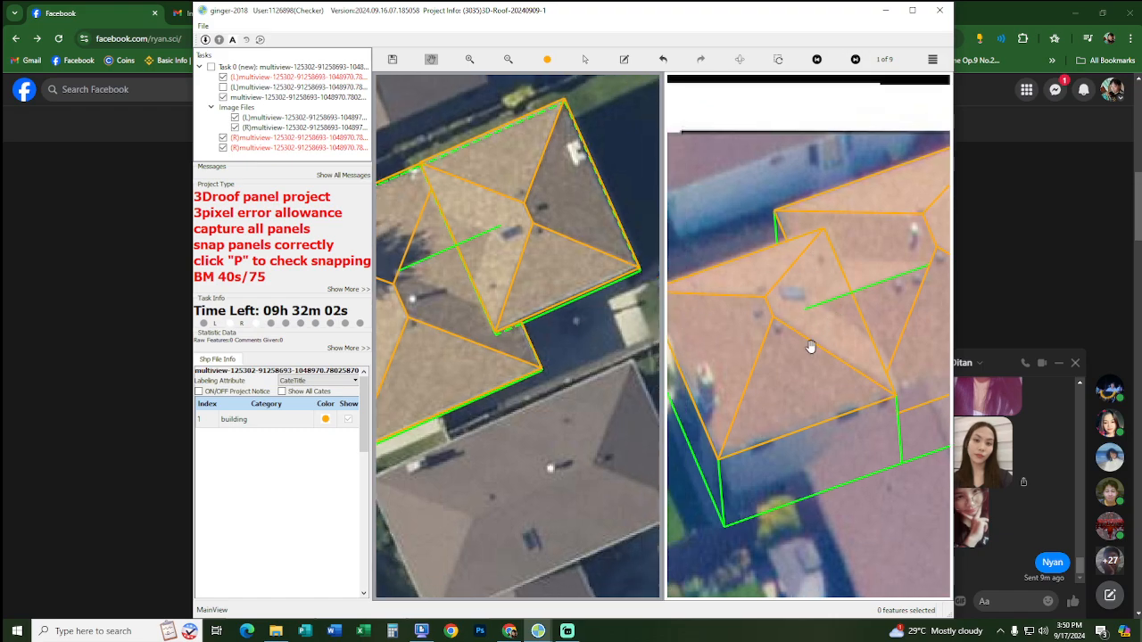
pyautogui.moveTo(522, 256); pyautogui.dragTo(533, 380)
pyautogui.scroll(1, 551, 336)
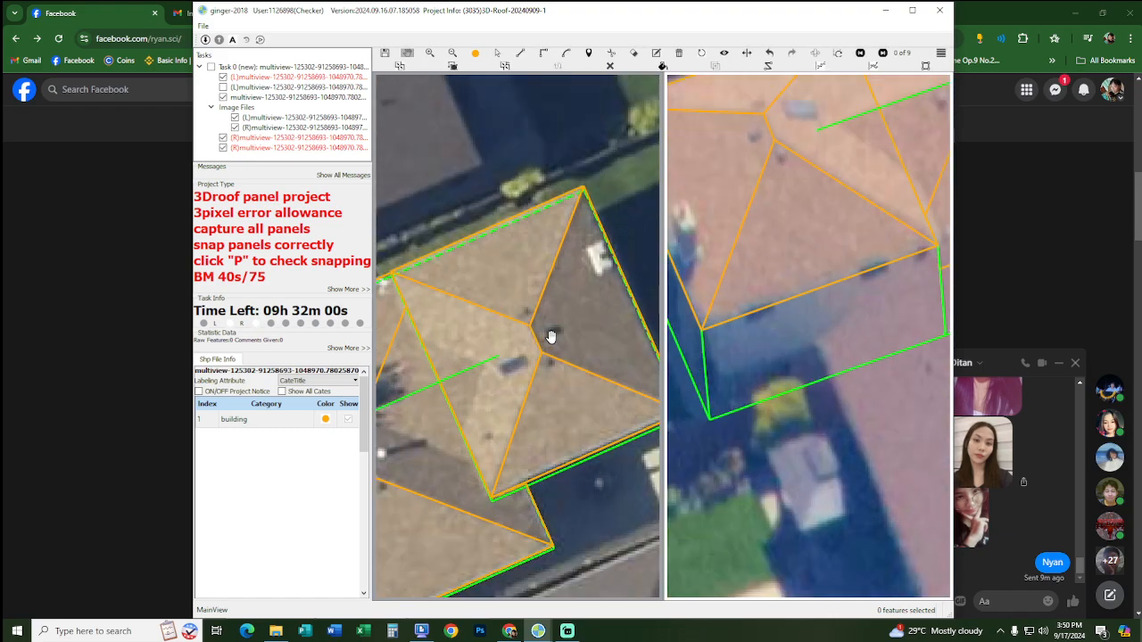
# Step: Delete the central ridge and the hip lines inside the roof section with the skylight, leaving its eave outline
pyautogui.press('Escape')
pyautogui.click(566, 324)
pyautogui.press('Delete')
pyautogui.click(501, 332)
pyautogui.press('Delete')
pyautogui.click(505, 279)
pyautogui.press('Delete')
pyautogui.click(550, 386)
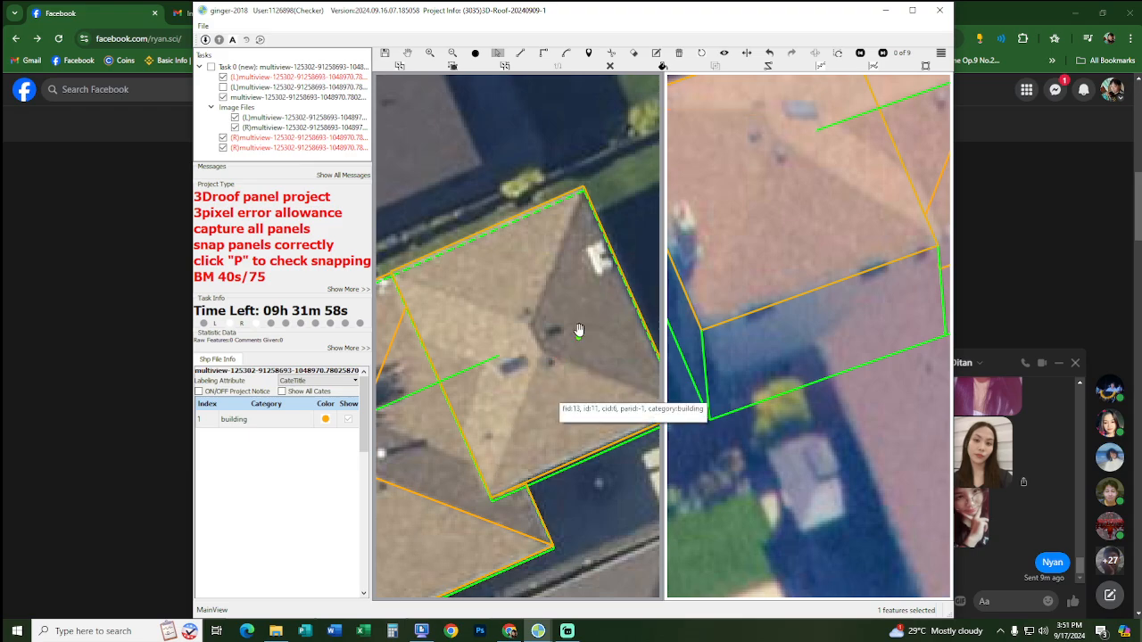
# Step: Inspect the cleared roof section in both aerial views to locate its ridge and eave corners
pyautogui.moveTo(579, 331); pyautogui.dragTo(577, 330)
pyautogui.scroll(2, 792, 265)
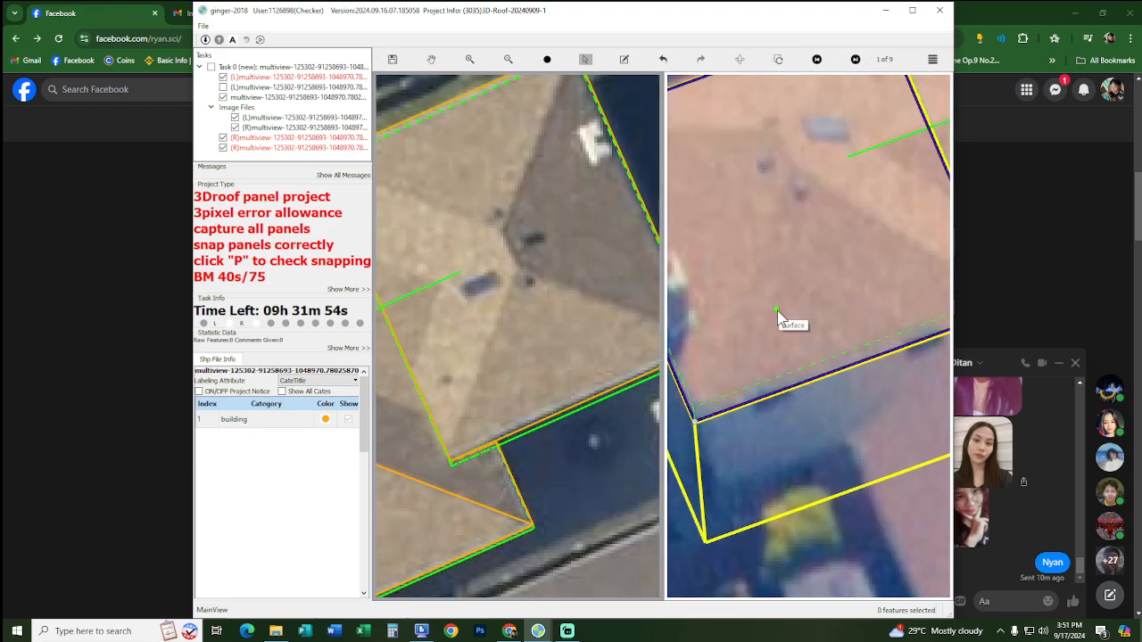
pyautogui.scroll(-2, 779, 313)
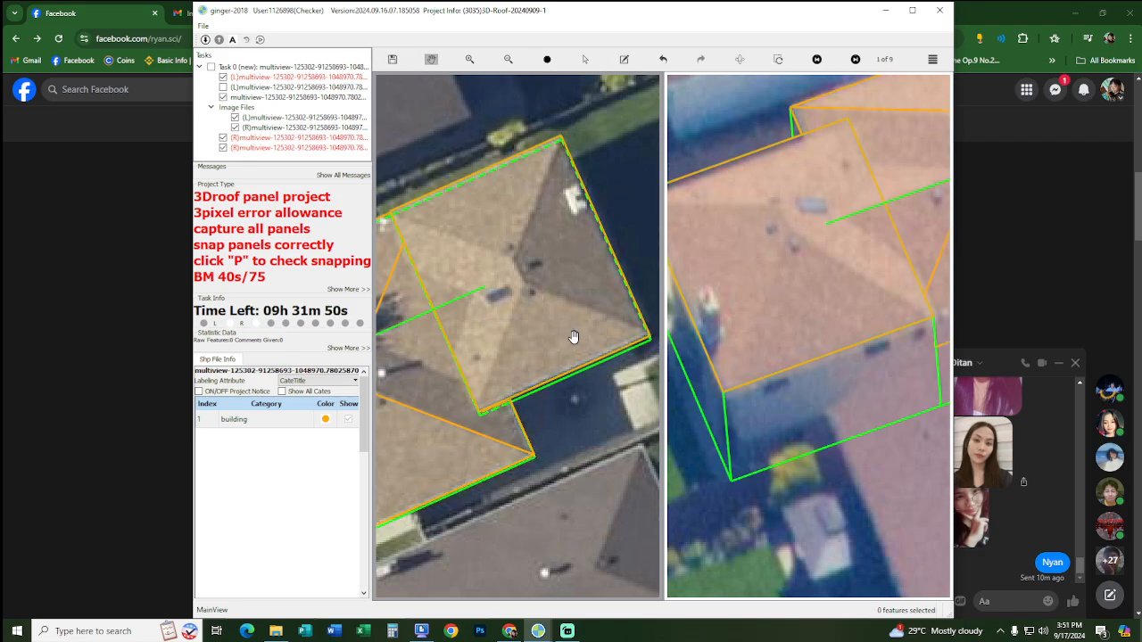
pyautogui.moveTo(598, 316); pyautogui.dragTo(627, 361)
pyautogui.moveTo(640, 298); pyautogui.dragTo(826, 206)
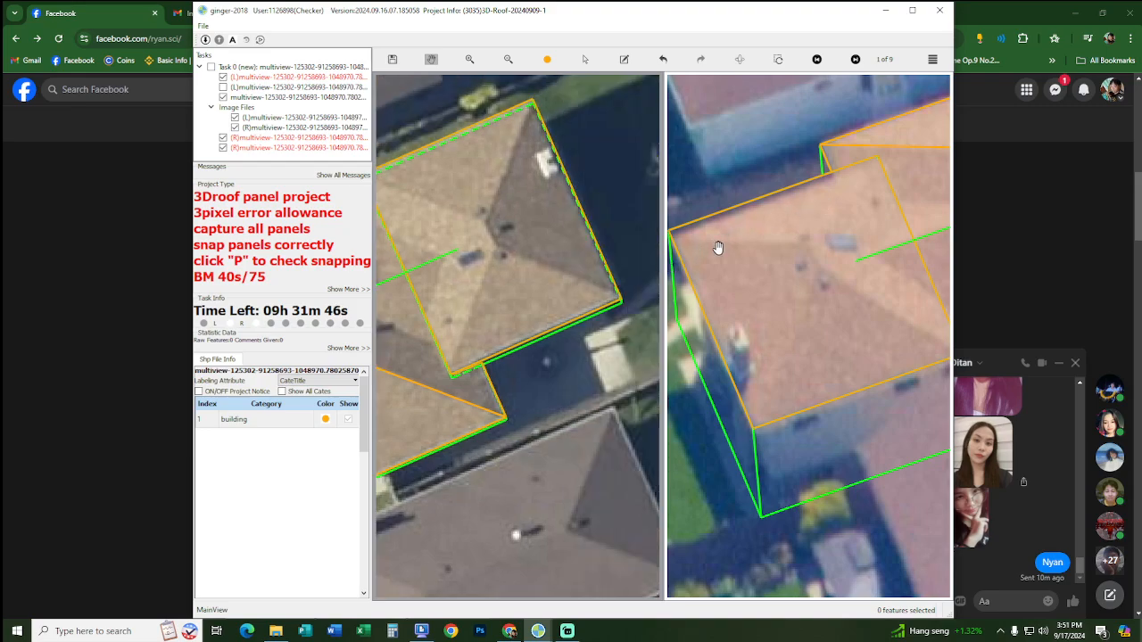
pyautogui.moveTo(737, 247); pyautogui.dragTo(767, 245)
pyautogui.scroll(2, 740, 234)
pyautogui.moveTo(530, 331); pyautogui.dragTo(571, 395)
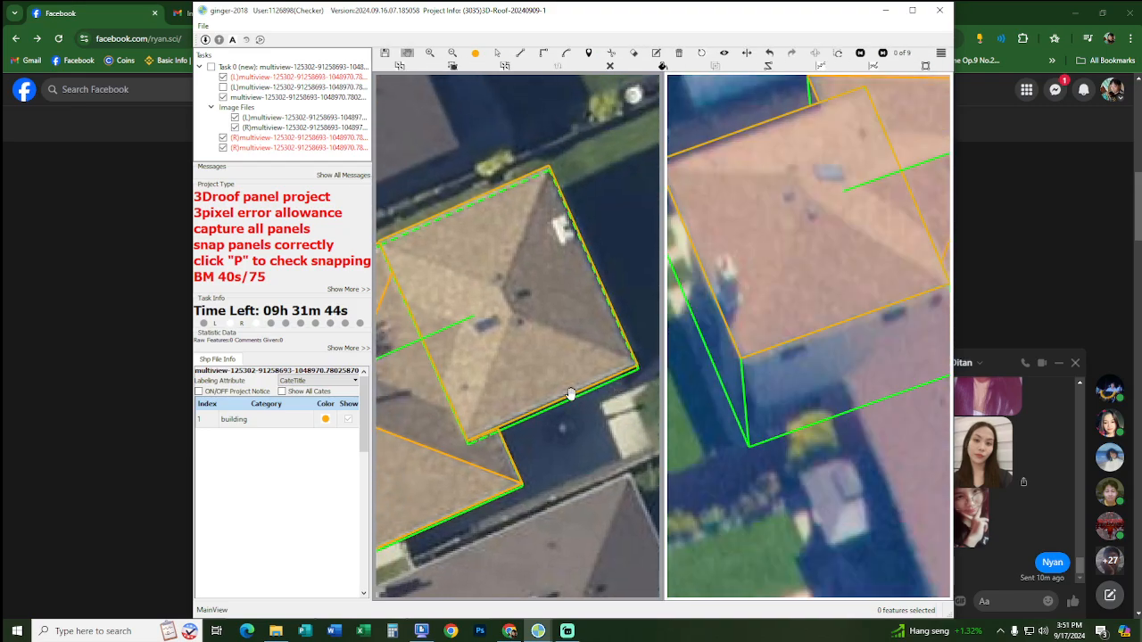
pyautogui.scroll(4, 543, 410)
pyautogui.scroll(-6, 517, 428)
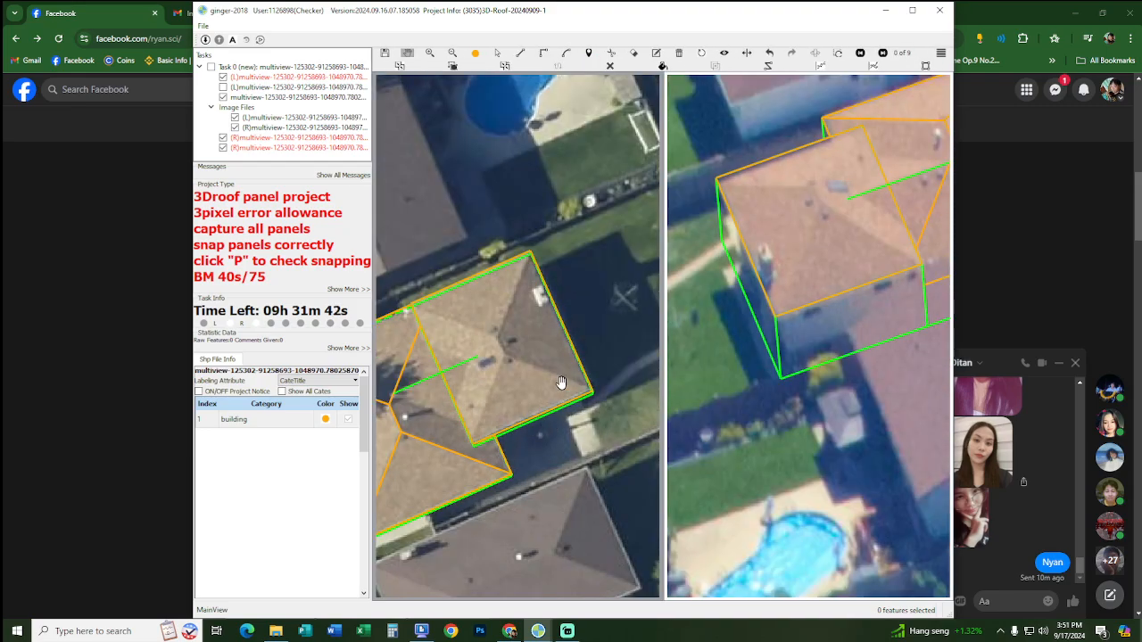
pyautogui.scroll(3, 561, 382)
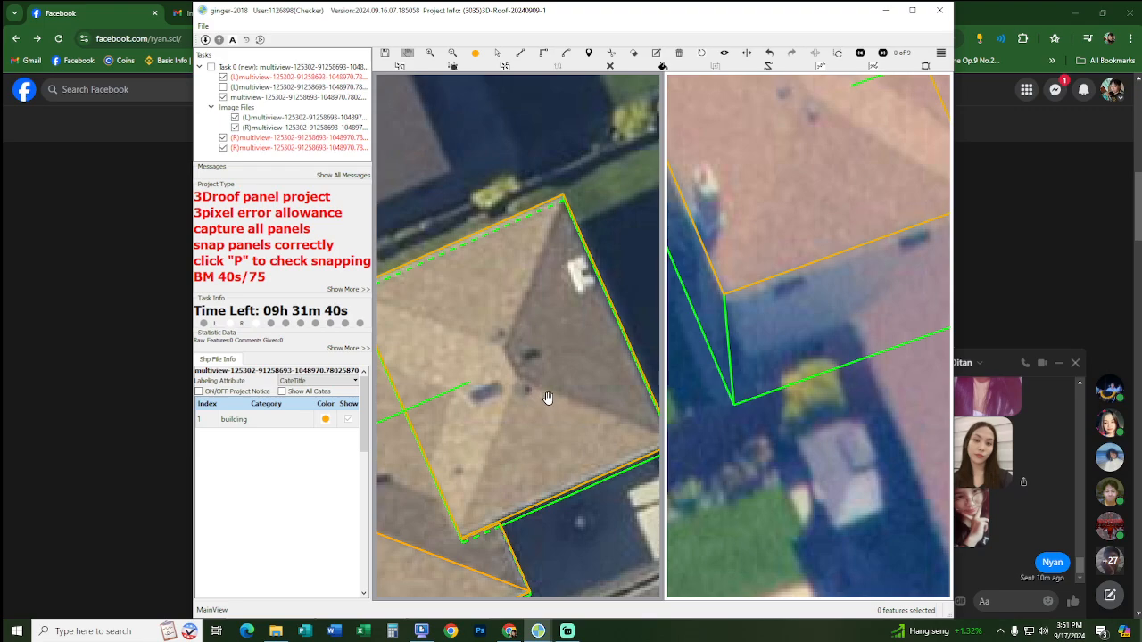
pyautogui.scroll(1, 528, 375)
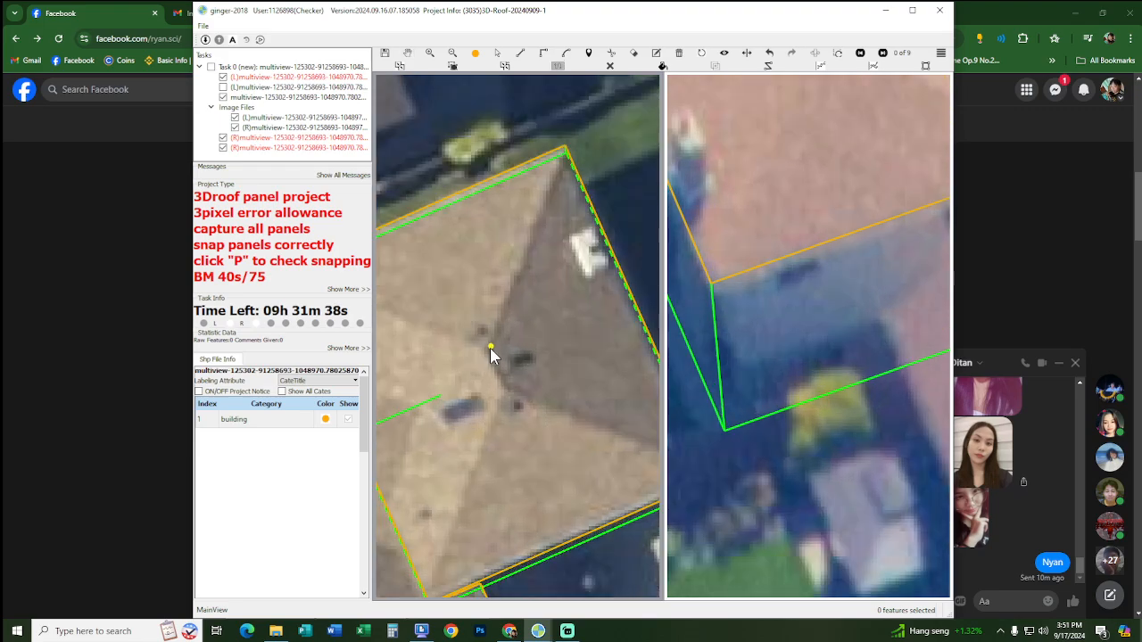
# Step: Draw a ridge line about 1.37 m long at the peak of the roof section, parallel to its outer eave
pyautogui.click(484, 351)
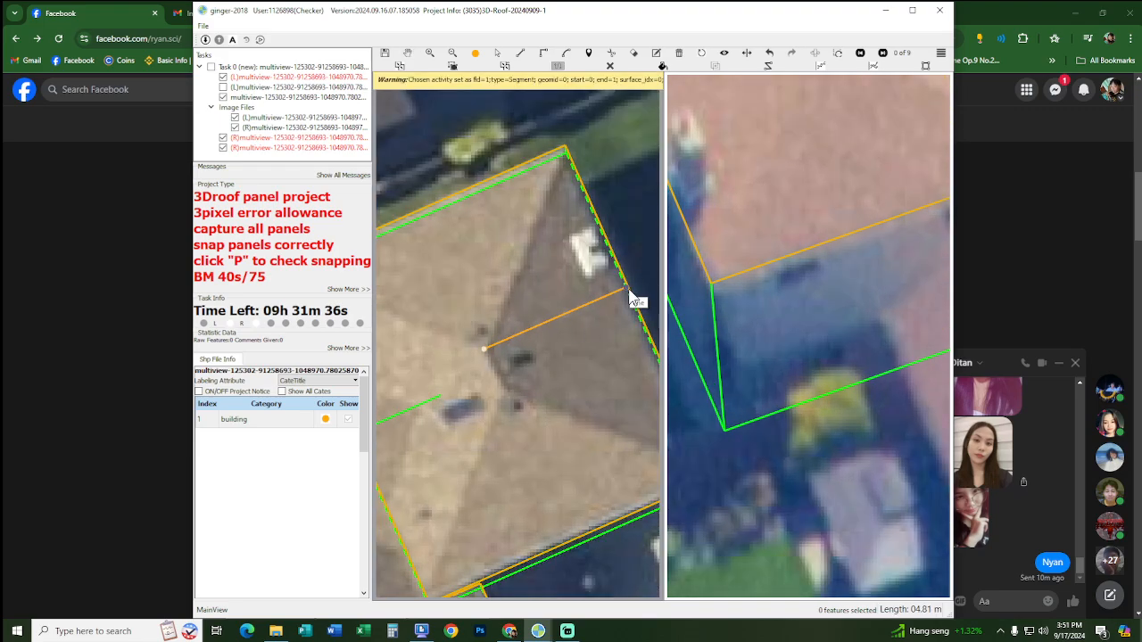
pyautogui.moveTo(599, 328); pyautogui.dragTo(516, 353)
pyautogui.press('s')
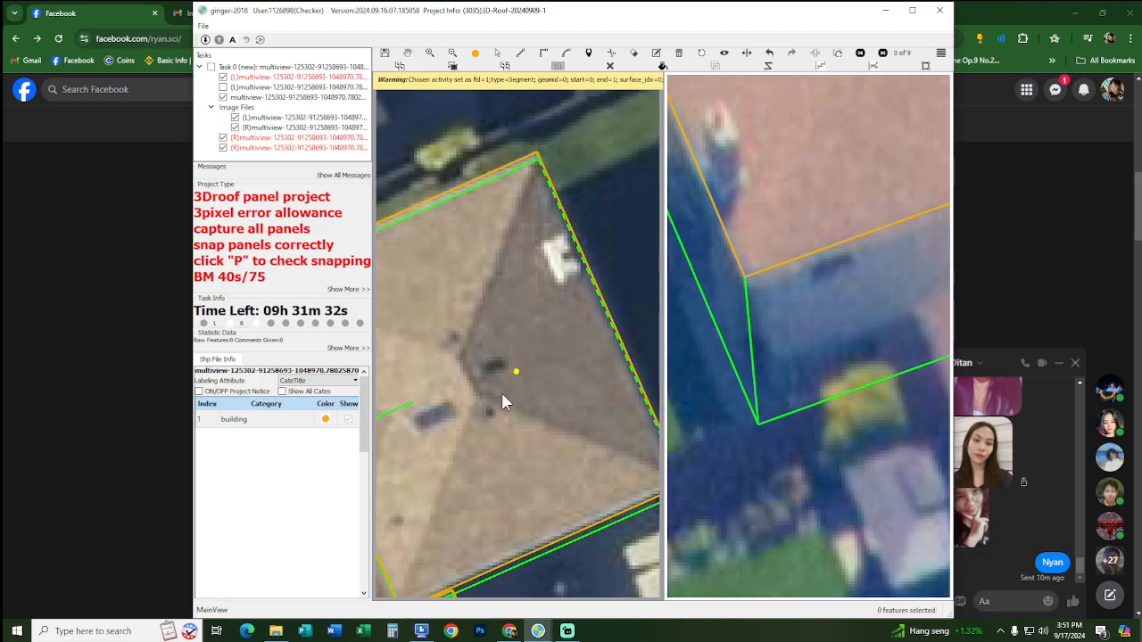
pyautogui.click(457, 356)
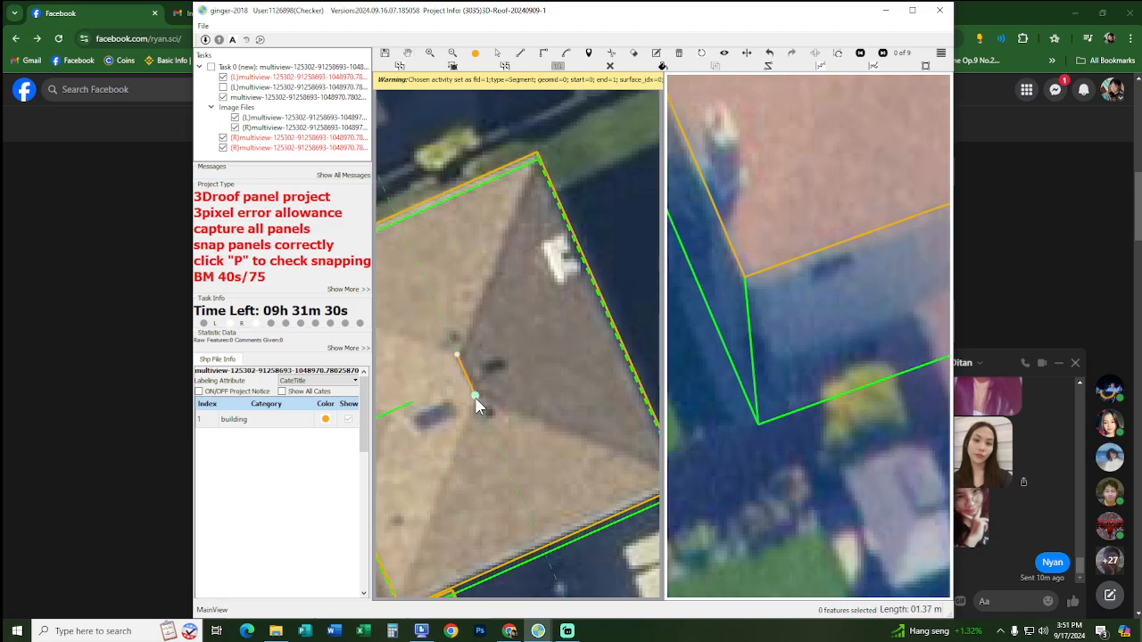
pyautogui.click(477, 398)
pyautogui.press('h')
# Step: Move the new ridge line in the second aerial view onto the roof peak beside the skylight
pyautogui.scroll(-2, 549, 404)
pyautogui.moveTo(820, 150); pyautogui.dragTo(769, 387)
pyautogui.scroll(2, 771, 383)
pyautogui.press('s')
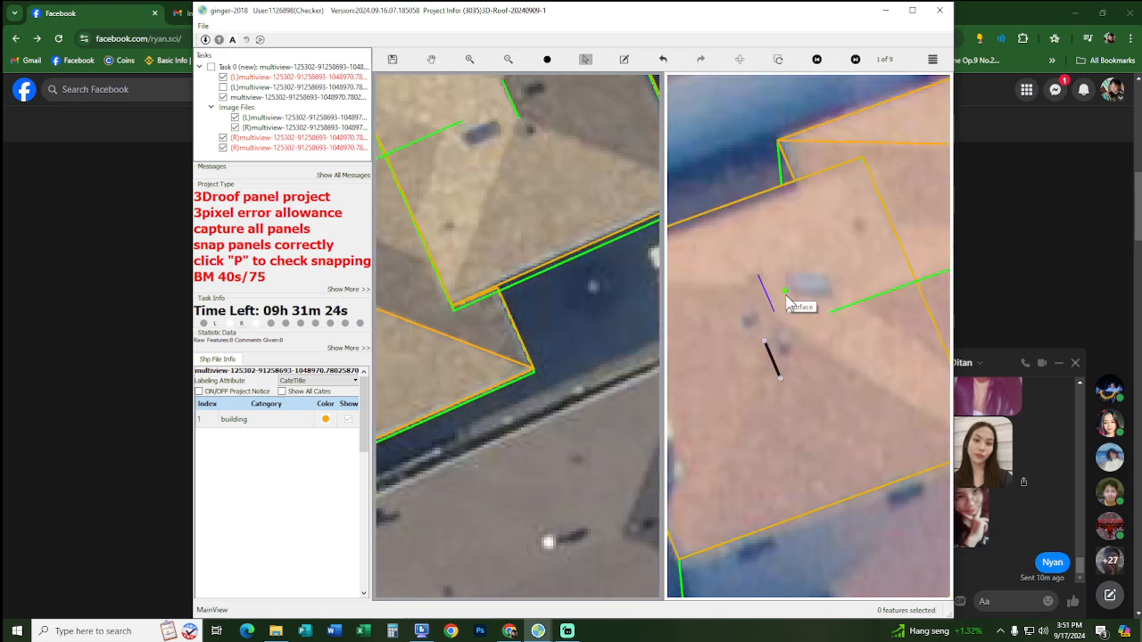
pyautogui.click(787, 300)
pyautogui.press('h')
pyautogui.scroll(-2, 763, 351)
# Step: Draw the two four-sided roof panels in the 3D model, connecting the short ridge to the eaves parallel to it
pyautogui.moveTo(580, 378); pyautogui.dragTo(648, 377)
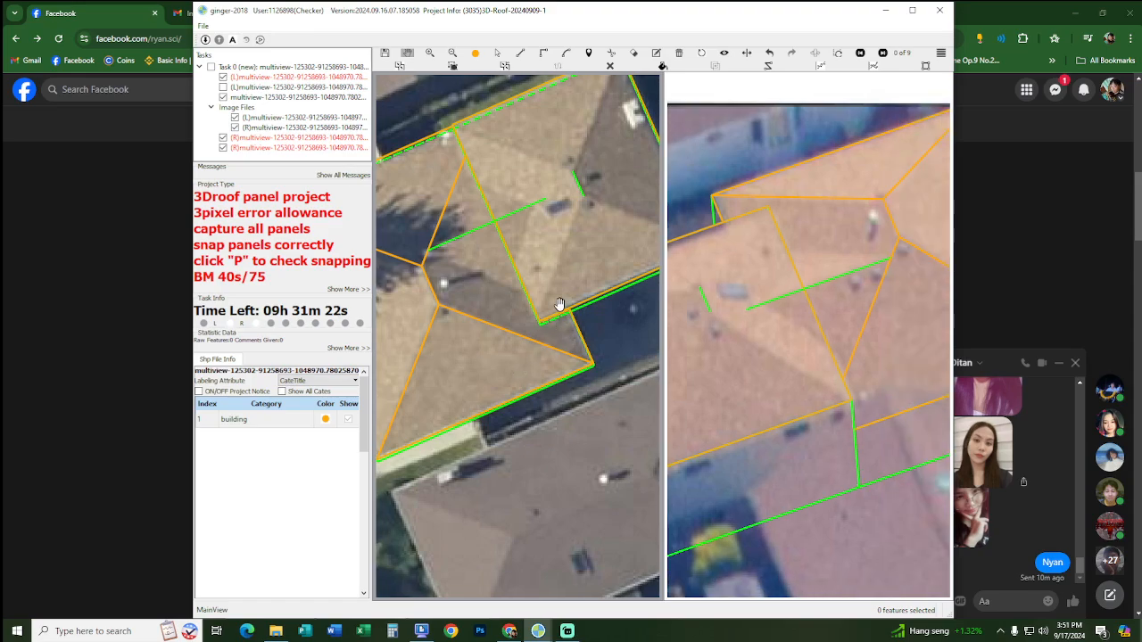
pyautogui.moveTo(585, 176); pyautogui.dragTo(509, 336)
pyautogui.click(554, 318)
pyautogui.click(514, 302)
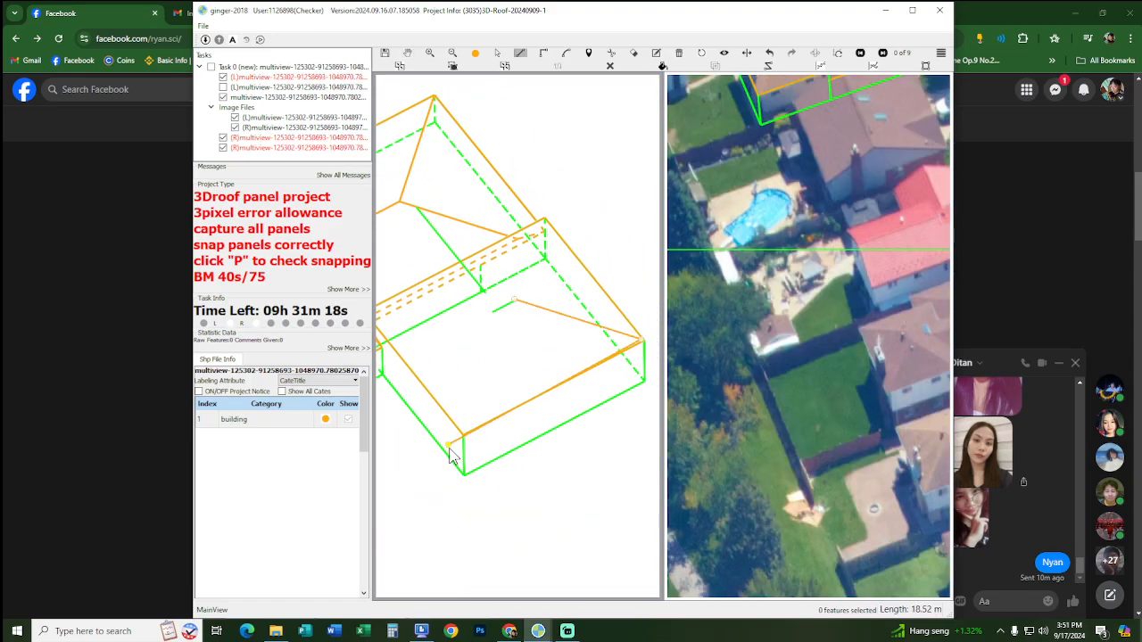
pyautogui.rightClick(491, 318)
pyautogui.moveTo(527, 257); pyautogui.dragTo(543, 300)
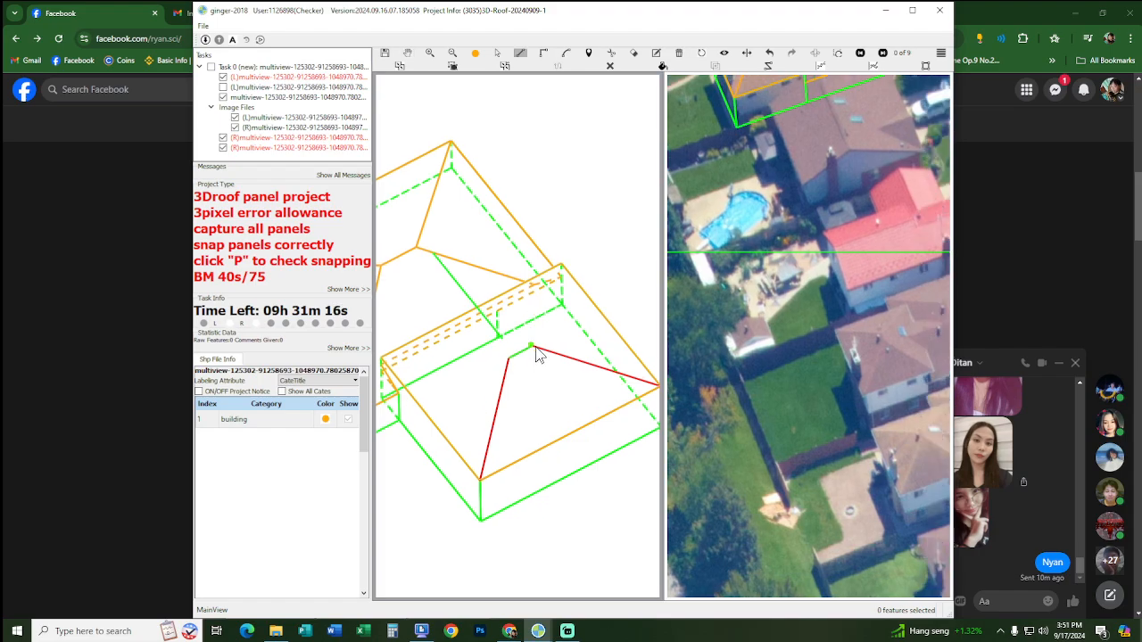
pyautogui.click(531, 346)
pyautogui.click(563, 266)
pyautogui.moveTo(388, 358); pyautogui.dragTo(439, 351)
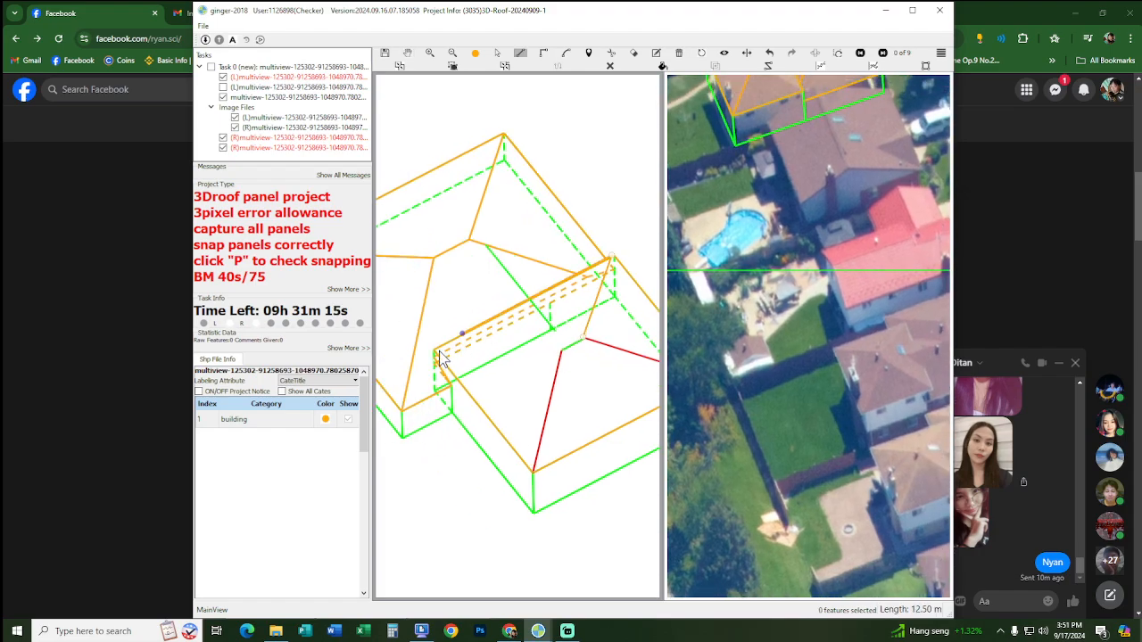
# Step: Draw the two triangular hip panels in the 3D model, connecting each ridge end to its two nearest eave corners
pyautogui.click(561, 351)
pyautogui.click(535, 472)
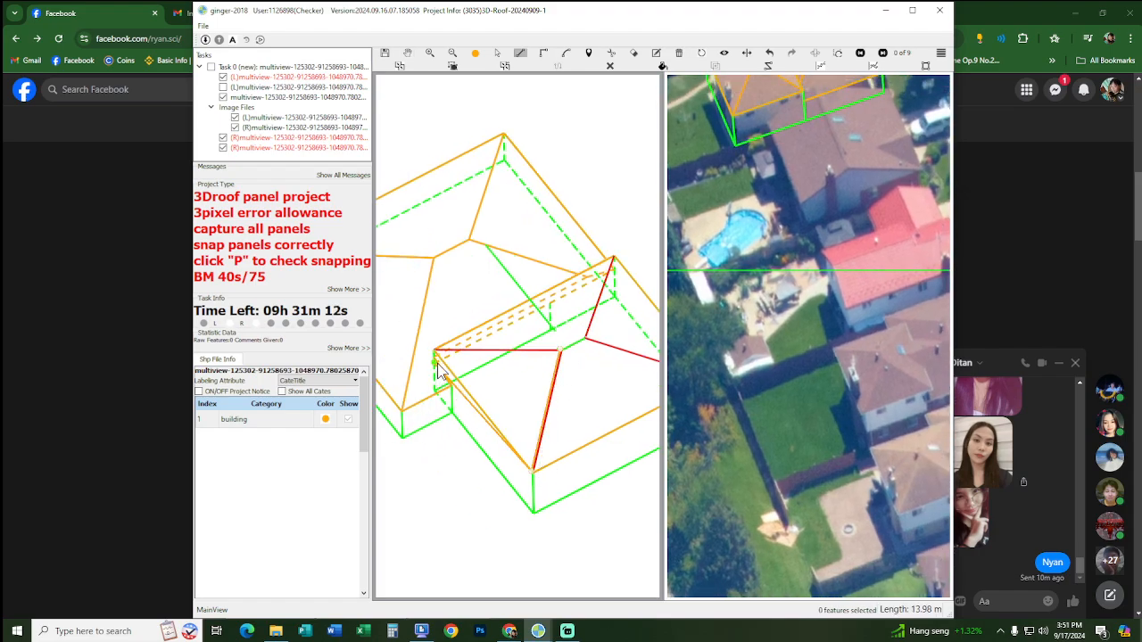
pyautogui.click(435, 352)
pyautogui.rightClick(563, 318)
pyautogui.moveTo(562, 318); pyautogui.dragTo(473, 346)
pyautogui.click(496, 366)
pyautogui.click(526, 286)
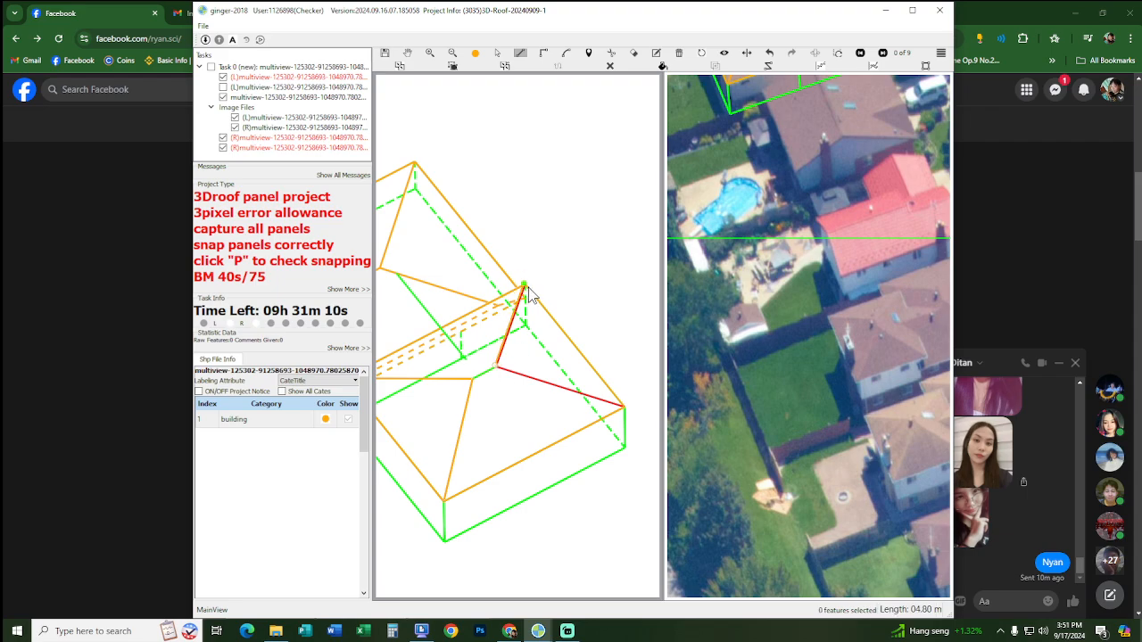
pyautogui.click(623, 407)
pyautogui.rightClick(539, 364)
pyautogui.moveTo(538, 362); pyautogui.dragTo(553, 385)
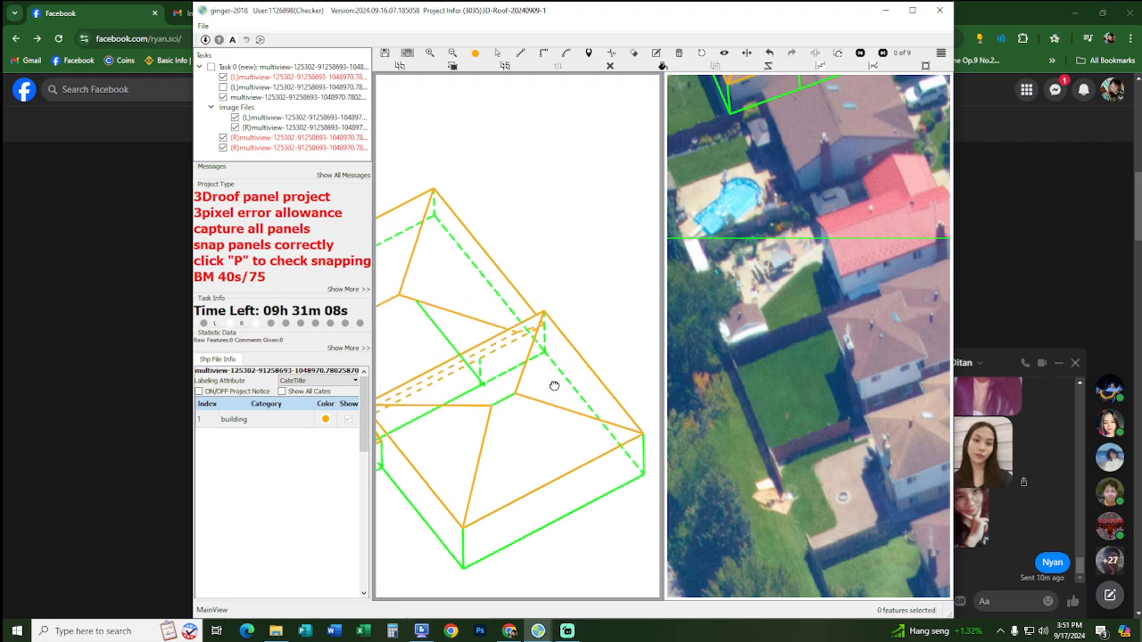
# Step: Delete the trial line crossing the shared edge between the two roof sections
pyautogui.press('p')
pyautogui.scroll(5, 514, 354)
pyautogui.scroll(5, 519, 366)
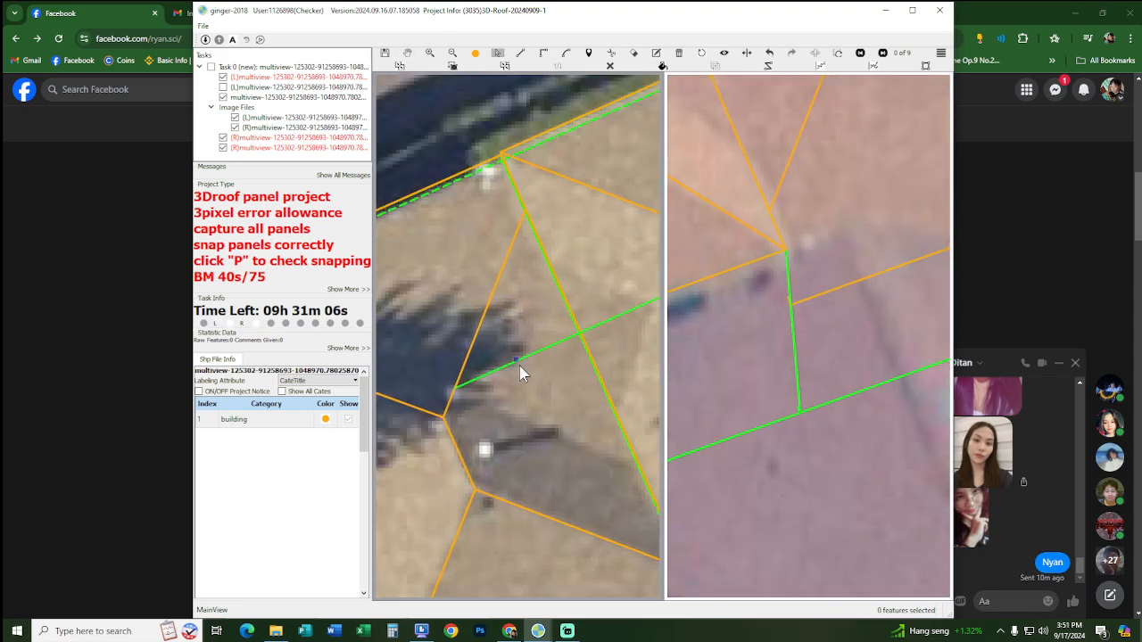
pyautogui.click(519, 364)
pyautogui.press('Delete')
pyautogui.moveTo(512, 387); pyautogui.dragTo(500, 387)
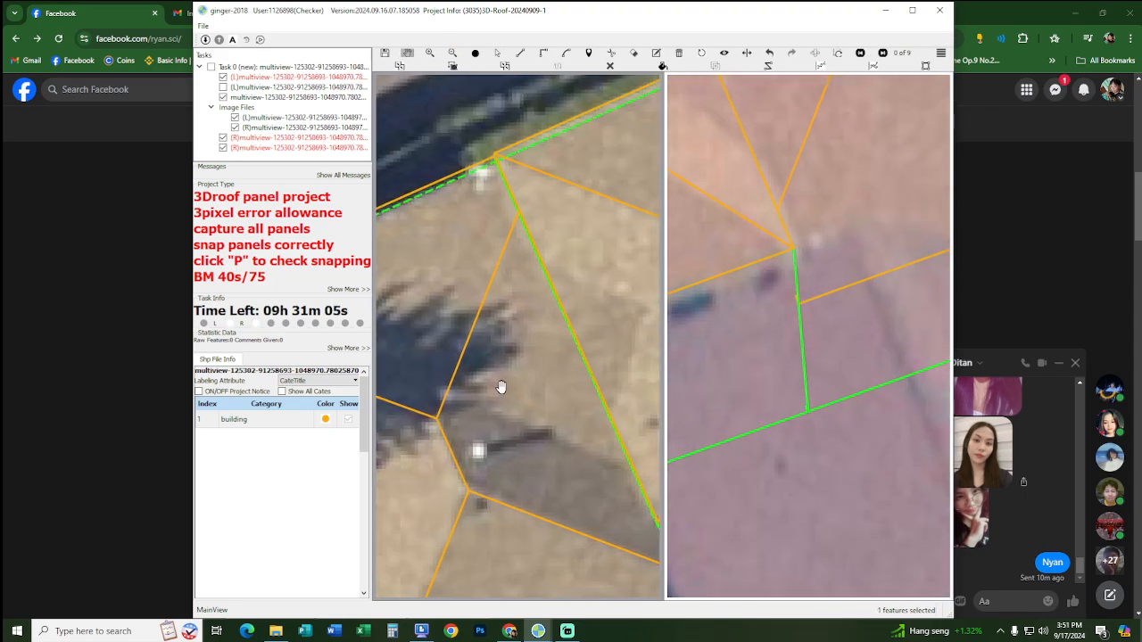
# Step: Draw a new ridge line parallel to the long eaves, from the hip of one roof section across the shared edge
pyautogui.click(449, 384)
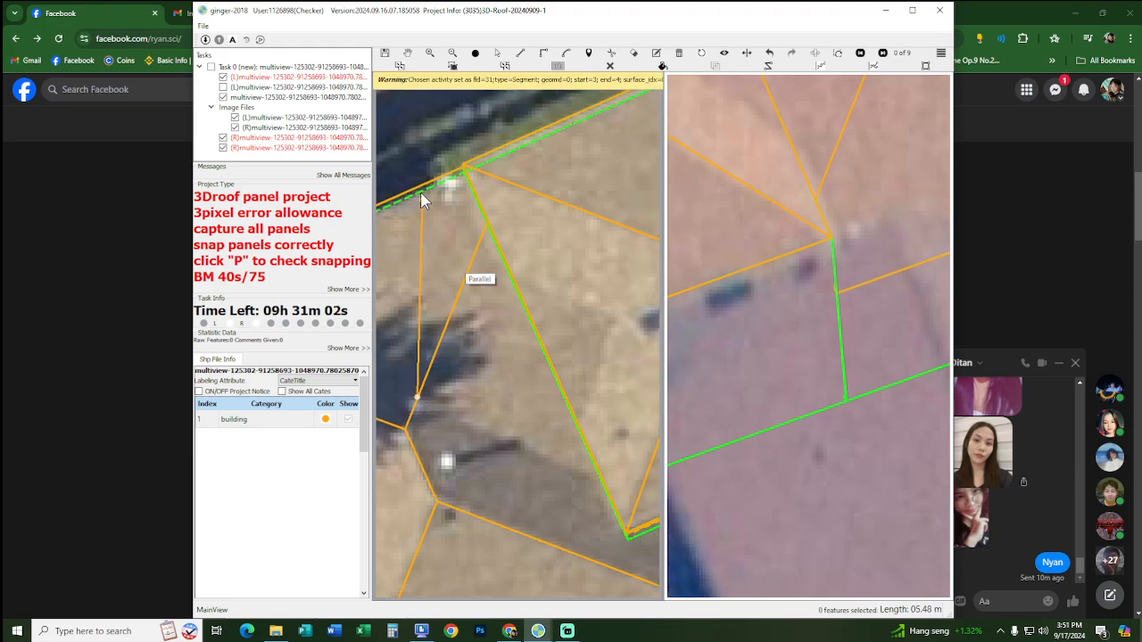
pyautogui.click(607, 315)
pyautogui.scroll(-2, 607, 316)
pyautogui.moveTo(803, 201); pyautogui.dragTo(847, 359)
pyautogui.moveTo(544, 342); pyautogui.dragTo(520, 410)
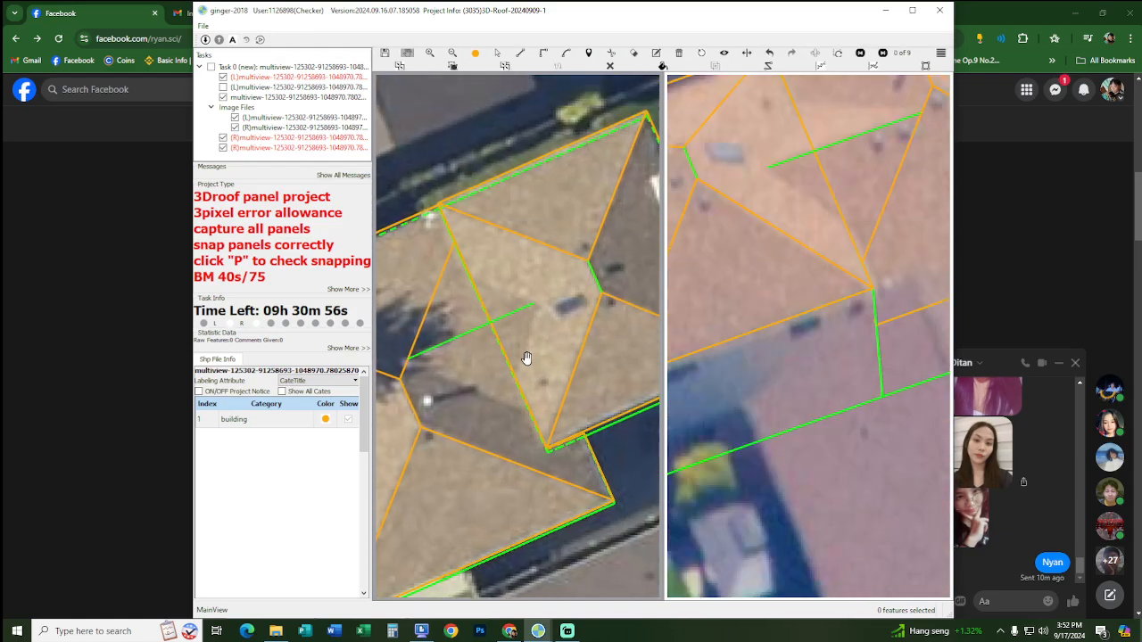
pyautogui.scroll(3, 597, 422)
pyautogui.moveTo(597, 422); pyautogui.dragTo(612, 377)
pyautogui.scroll(-2, 612, 377)
pyautogui.moveTo(509, 379); pyautogui.dragTo(579, 422)
pyautogui.press('l')
pyautogui.click(446, 451)
pyautogui.moveTo(449, 366); pyautogui.dragTo(470, 403)
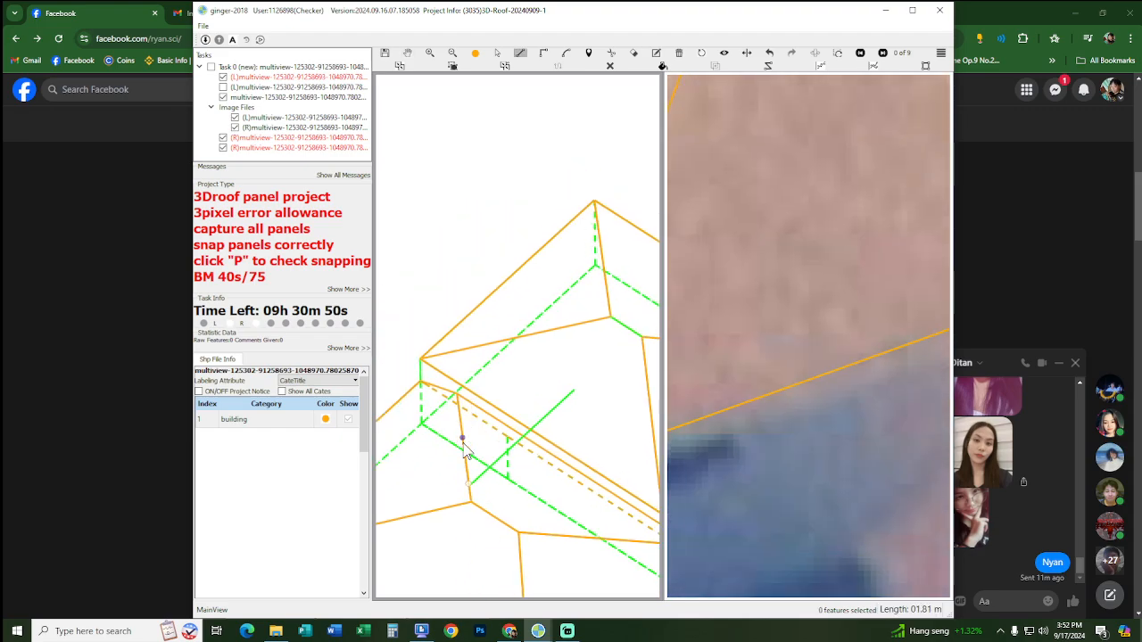
pyautogui.click(478, 491)
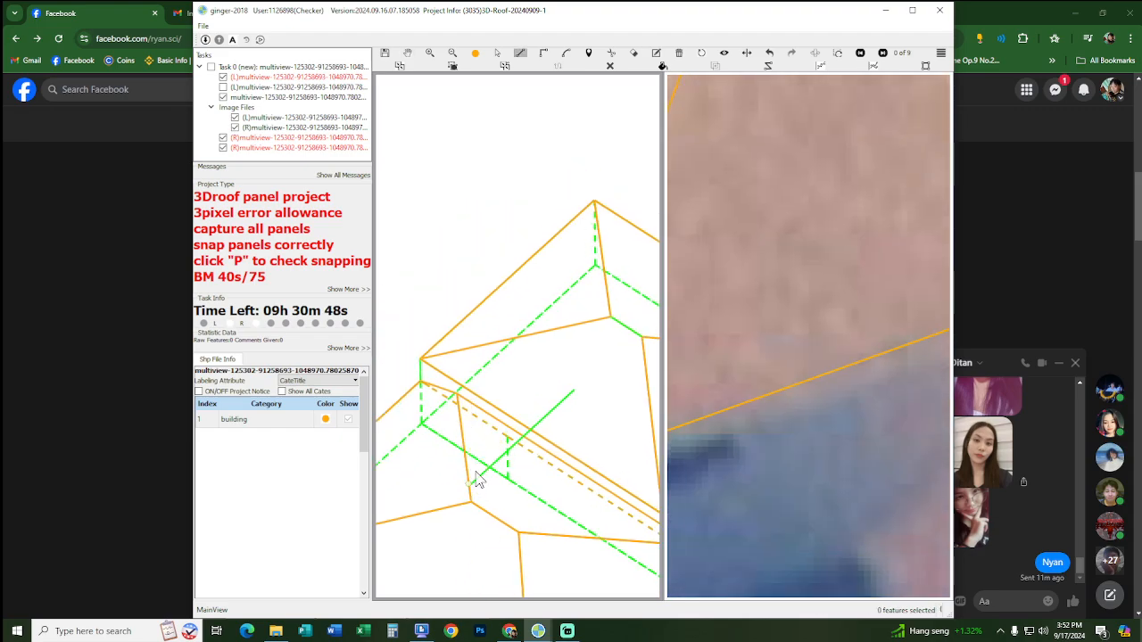
pyautogui.click(470, 482)
pyautogui.press('p')
pyautogui.press('Escape')
# Step: Draw a triangular panel on one side of the new ridge, following the hip past the shared edge and returning to the ridge's free end
pyautogui.moveTo(527, 211); pyautogui.dragTo(532, 382)
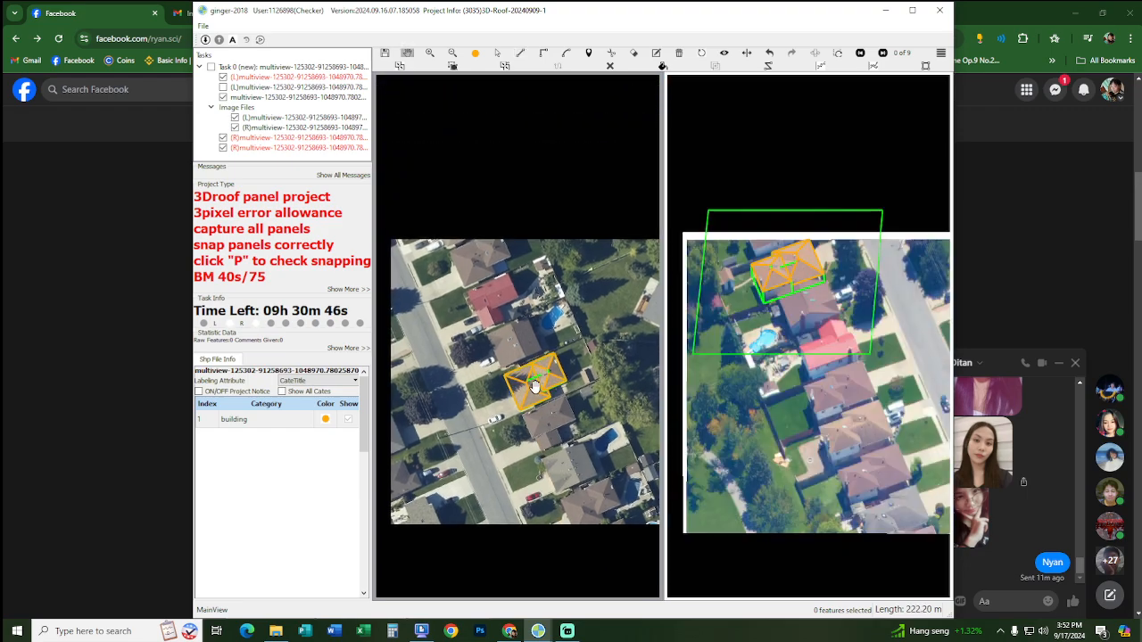
pyautogui.scroll(3, 531, 373)
pyautogui.scroll(3, 533, 362)
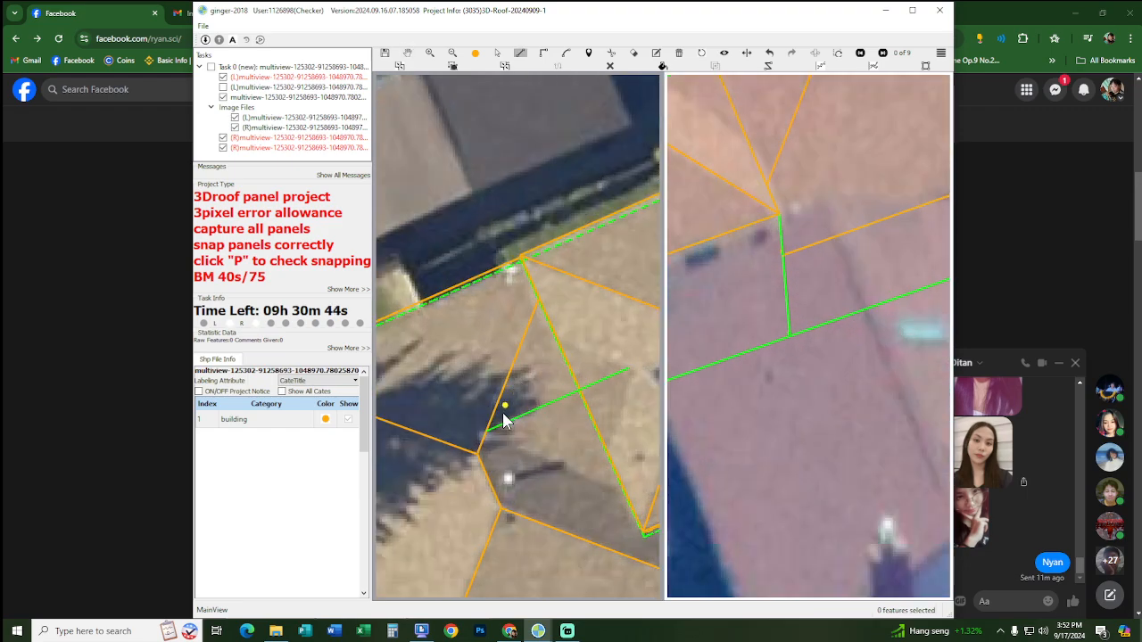
pyautogui.click(500, 407)
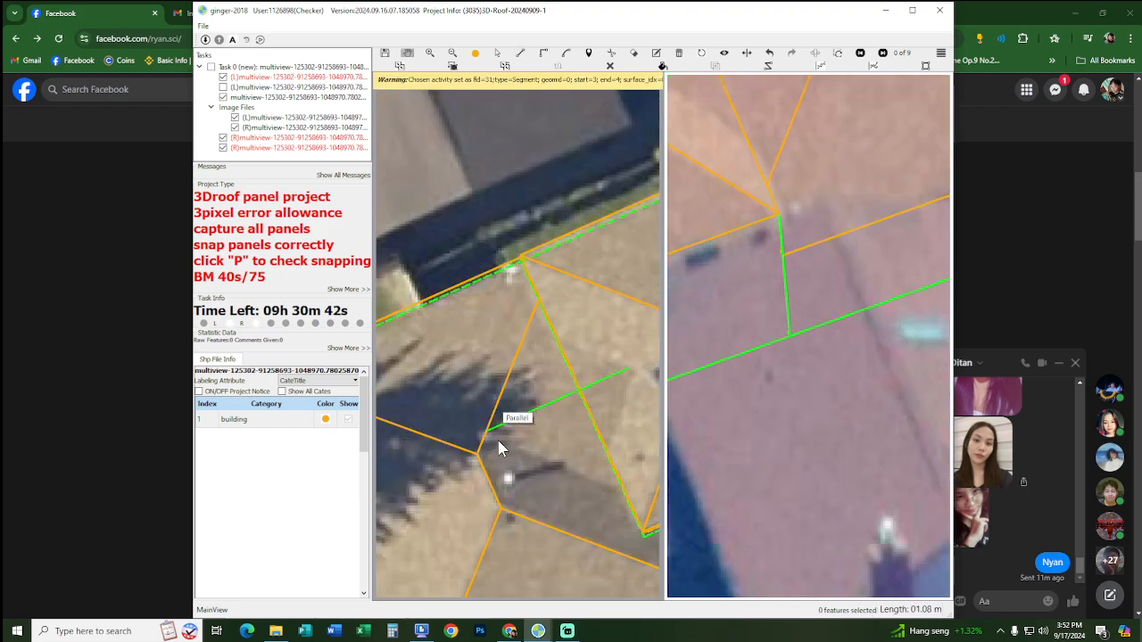
pyautogui.click(484, 432)
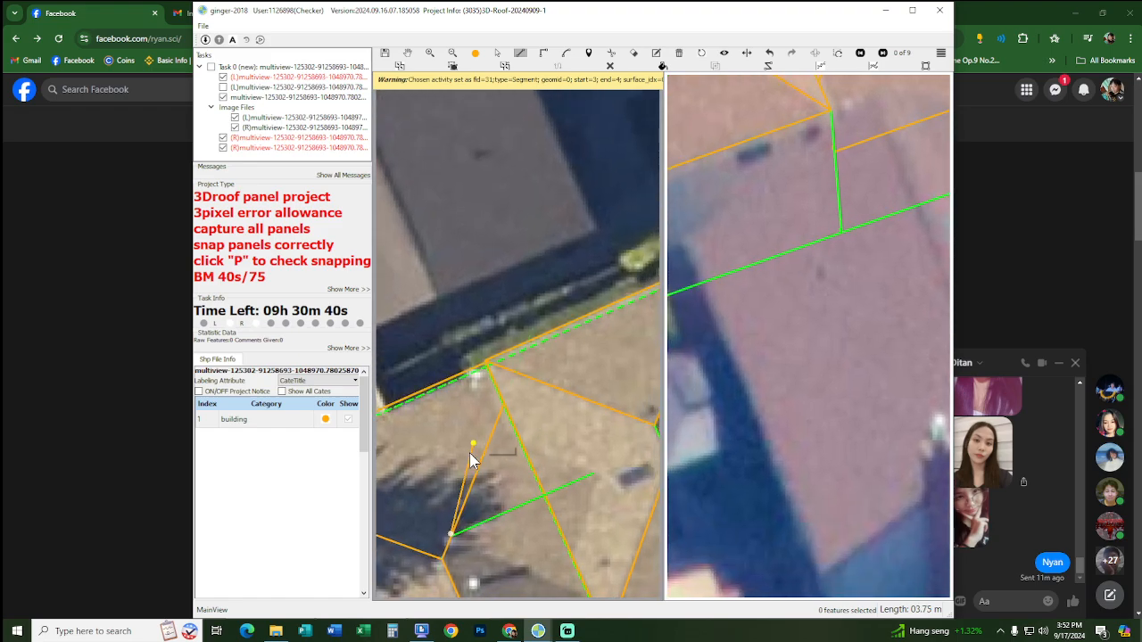
pyautogui.click(527, 346)
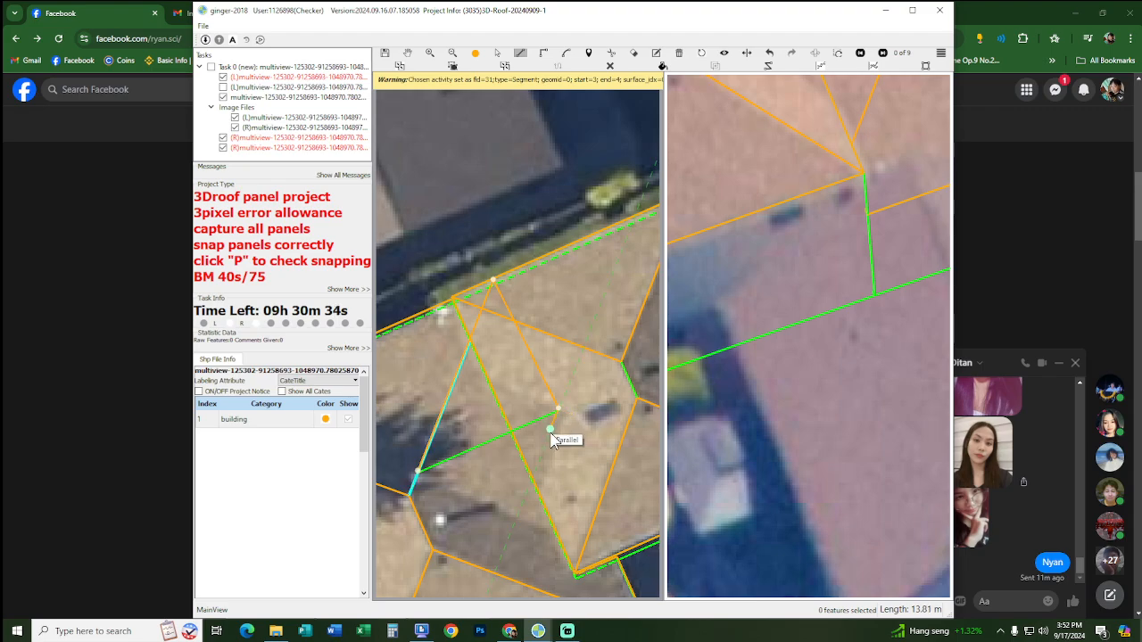
pyautogui.rightClick(532, 425)
# Step: Try to merge the new triangular panel with the adjoining roof panel in the 3D model
pyautogui.moveTo(533, 425)
pyautogui.mouseDown()
pyautogui.moveTo(578, 348)
pyautogui.moveTo(615, 325)
pyautogui.moveTo(604, 359)
pyautogui.moveTo(602, 334)
pyautogui.moveTo(584, 369)
pyautogui.mouseUp()
pyautogui.press('p')
pyautogui.press('p')
pyautogui.press('p')
pyautogui.press('p')
pyautogui.scroll(1, 590, 366)
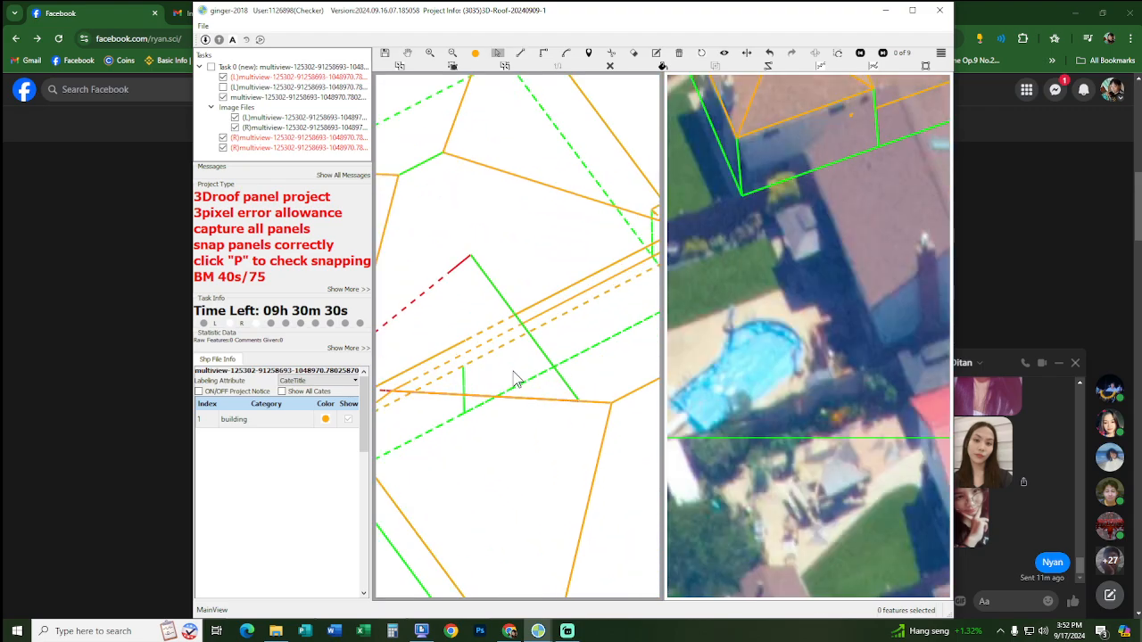
pyautogui.keyDown('ctrl'); pyautogui.click(512, 377); pyautogui.keyUp('ctrl')
pyautogui.keyDown('ctrl'); pyautogui.click(506, 472); pyautogui.keyUp('ctrl')
# Step: Draw a second triangular panel on the other side of the new ridge, with one edge parallel to the hip below it
pyautogui.scroll(-5, 526, 428)
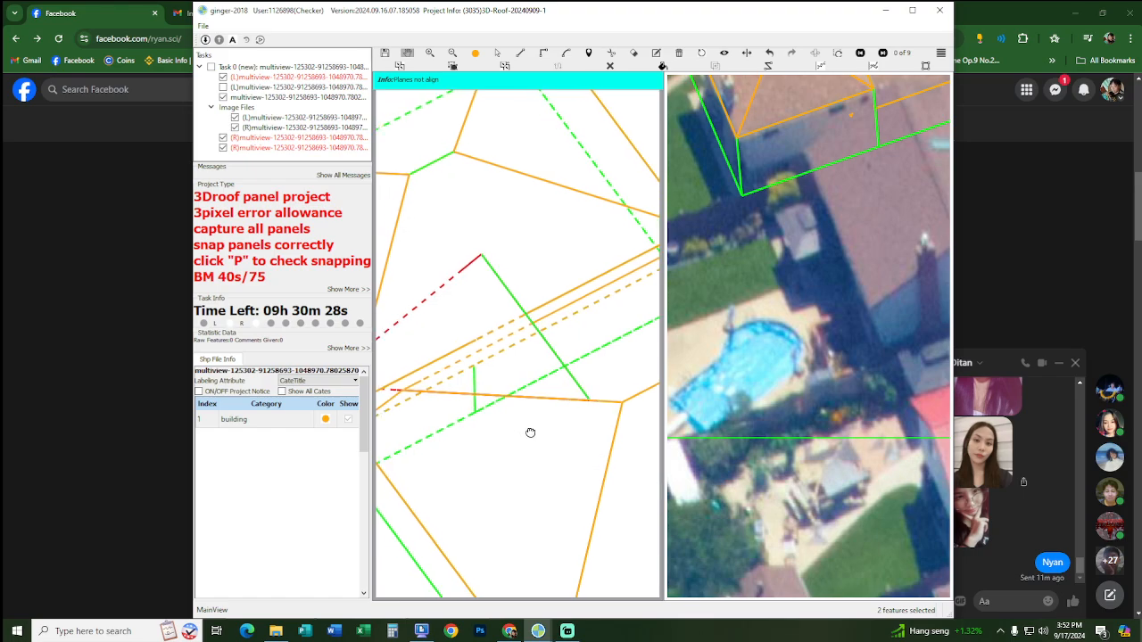
pyautogui.scroll(-2, 548, 372)
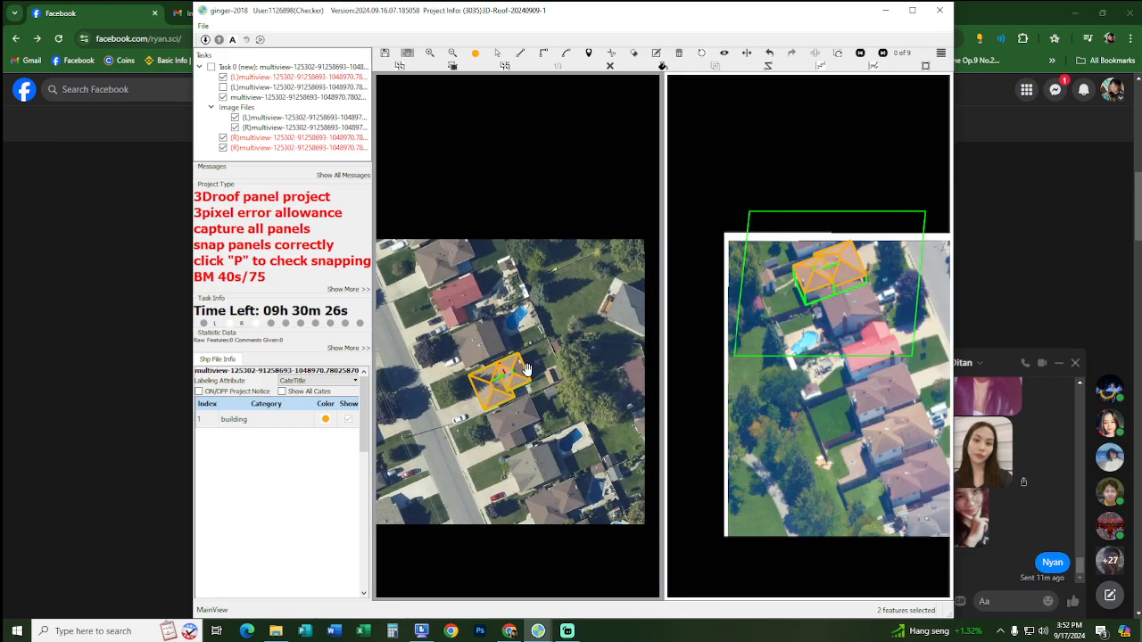
pyautogui.scroll(8, 475, 384)
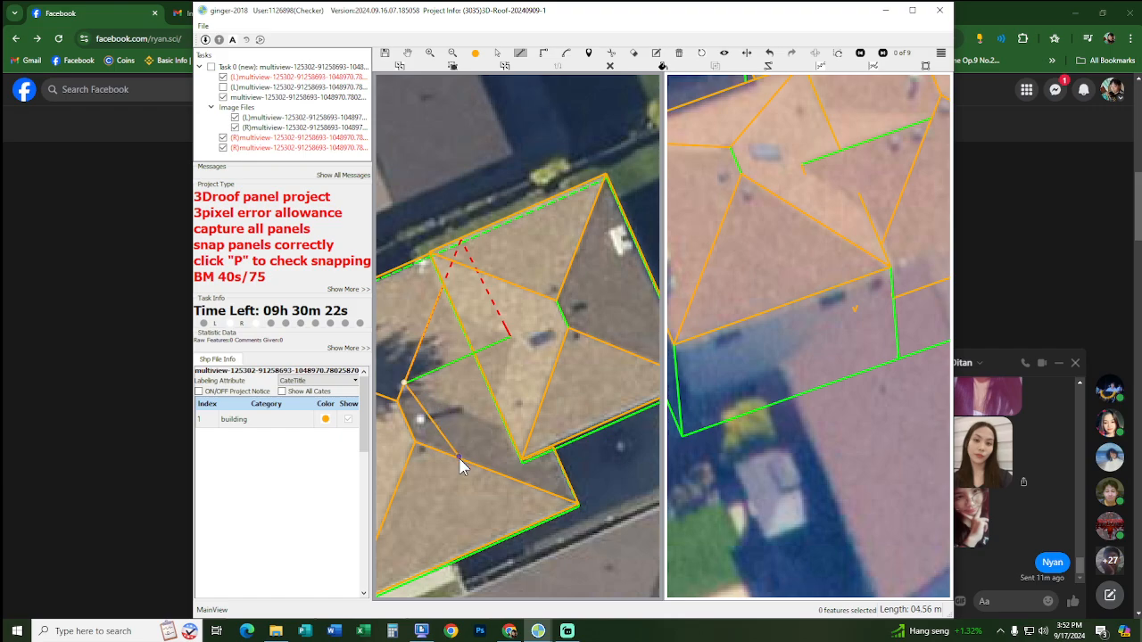
pyautogui.click(460, 461)
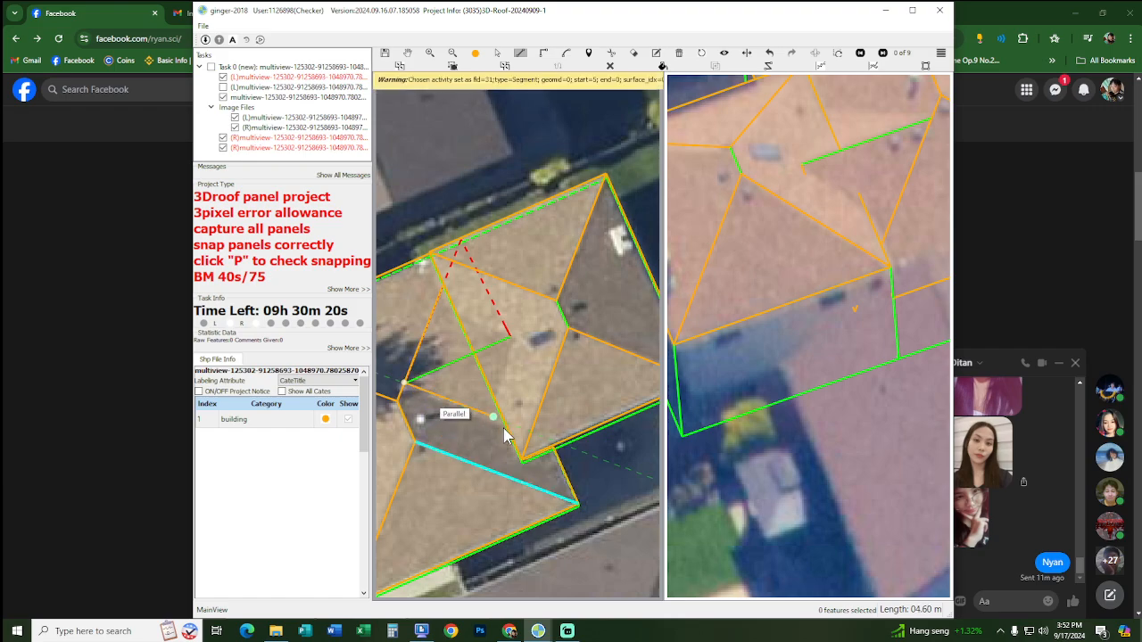
pyautogui.click(546, 446)
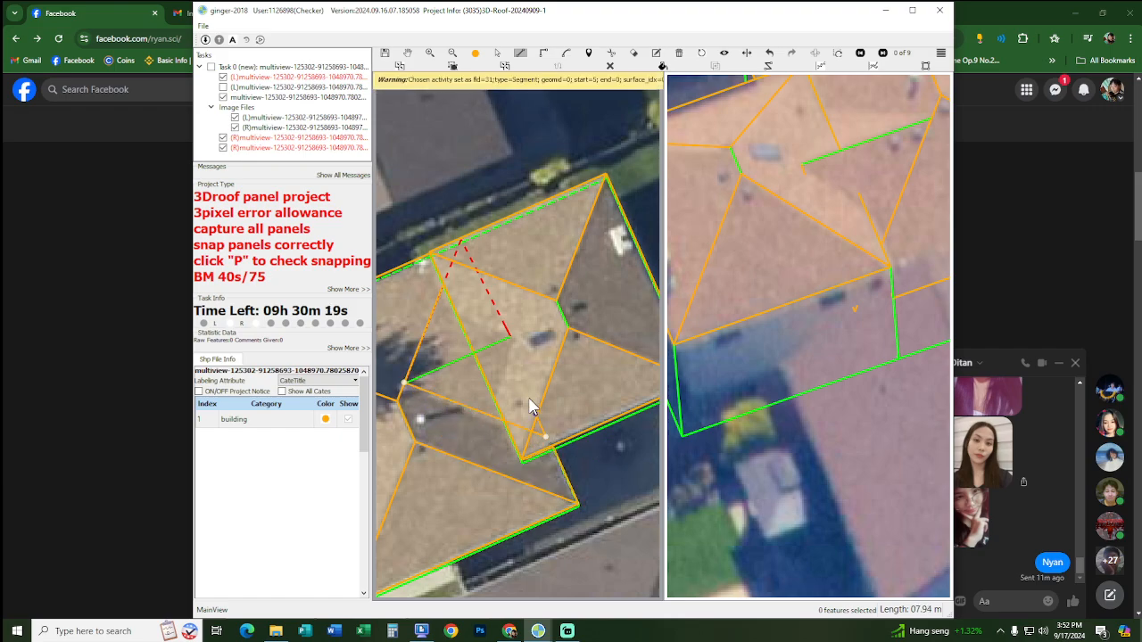
pyautogui.click(512, 338)
pyautogui.moveTo(508, 385); pyautogui.dragTo(531, 378)
# Step: Select the new ridge panels with the surrounding roof panels in the 3D model and split them where they intersect
pyautogui.press('p')
pyautogui.press('p')
pyautogui.press('p')
pyautogui.press('p')
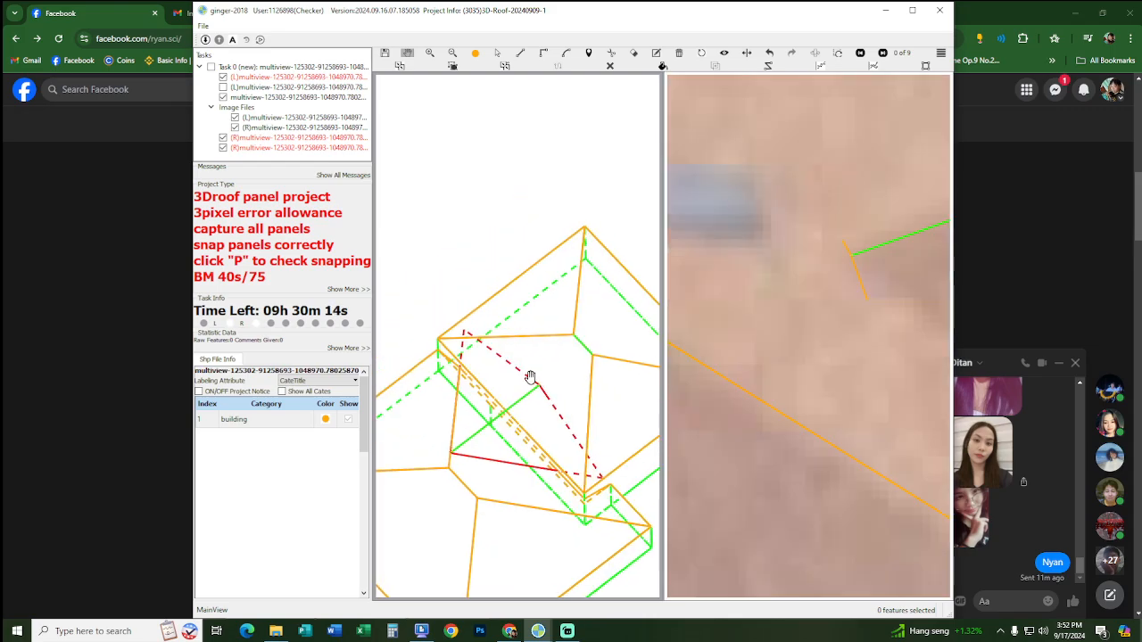
pyautogui.scroll(1, 527, 379)
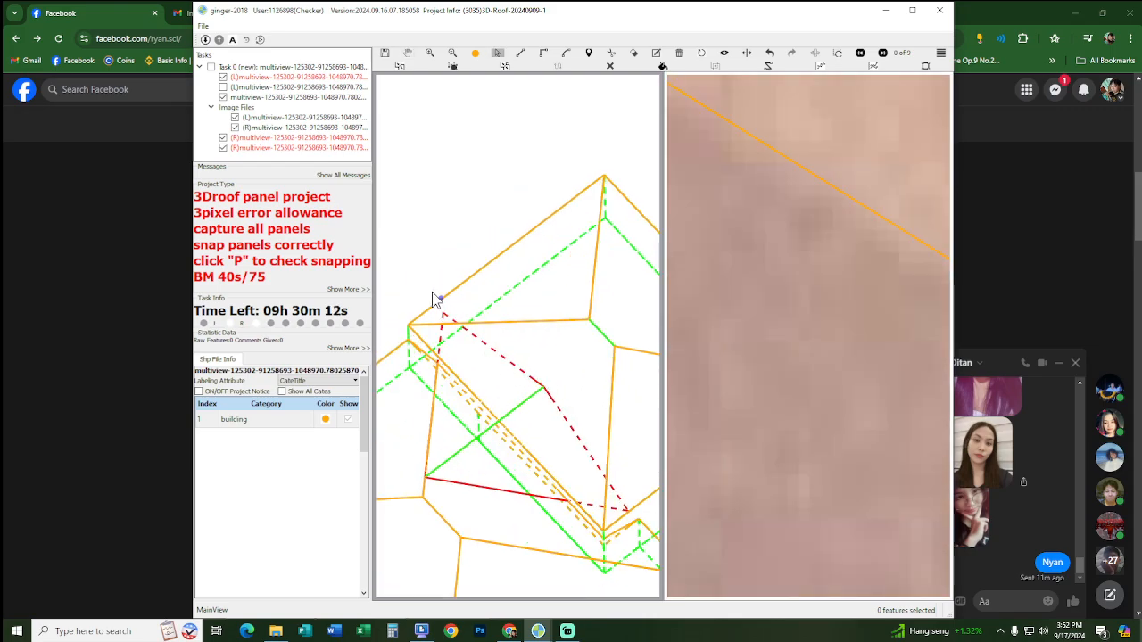
pyautogui.moveTo(432, 296); pyautogui.dragTo(587, 521)
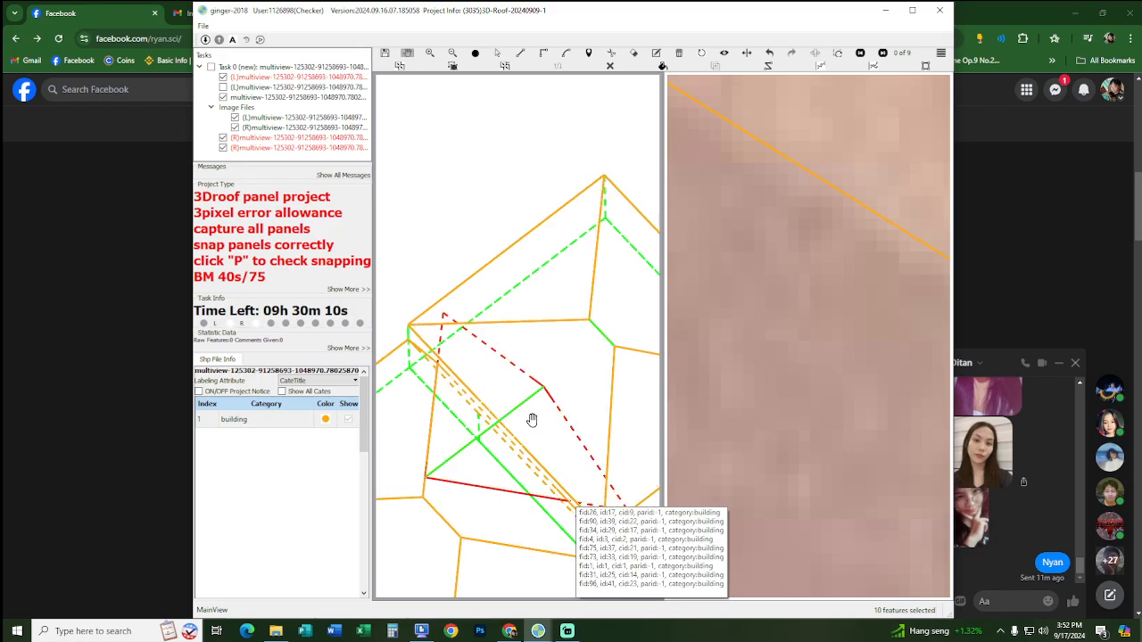
pyautogui.moveTo(412, 301); pyautogui.dragTo(535, 444)
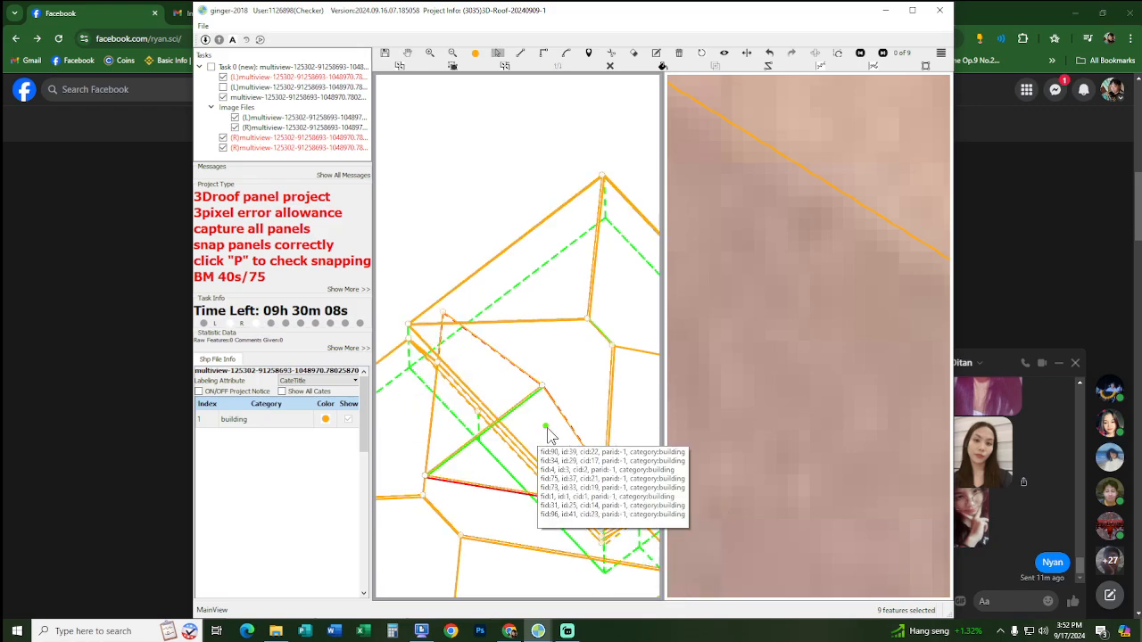
pyautogui.click(523, 375)
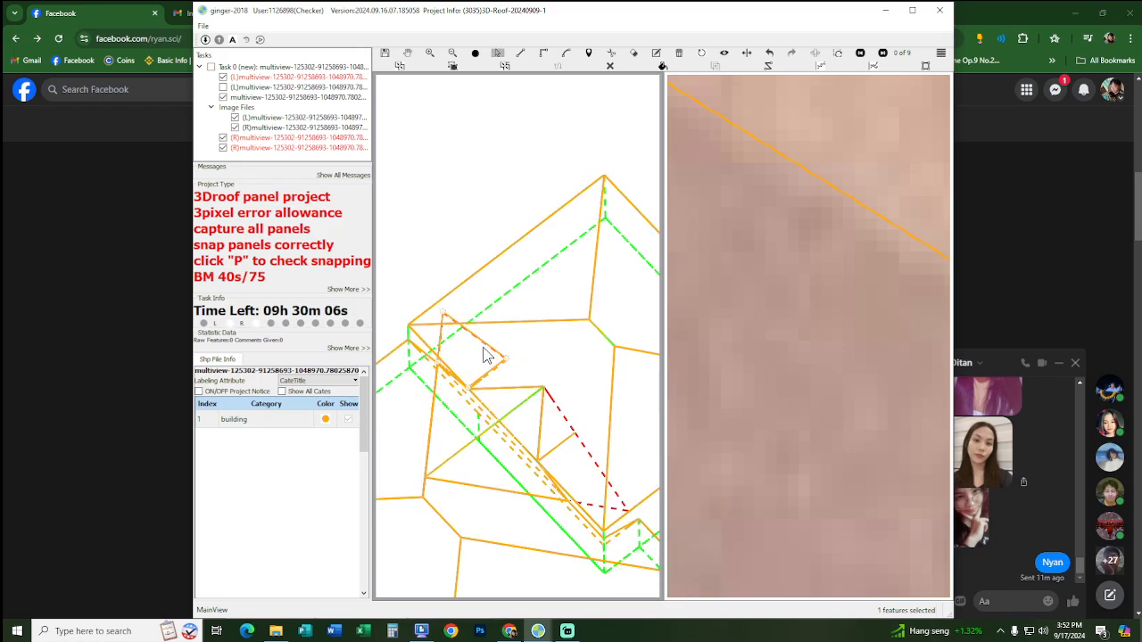
# Step: Delete the surplus panel pieces that extend beyond the intersection lines around the new ridge
pyautogui.press('Delete')
pyautogui.moveTo(530, 461); pyautogui.dragTo(512, 410)
pyautogui.click(492, 370)
pyautogui.press('Delete')
pyautogui.click(526, 412)
pyautogui.press('Delete')
# Step: Try deleting the roof piece bounded by the new ridge's free end and the shared edge, and undo the change
pyautogui.scroll(-2, 510, 415)
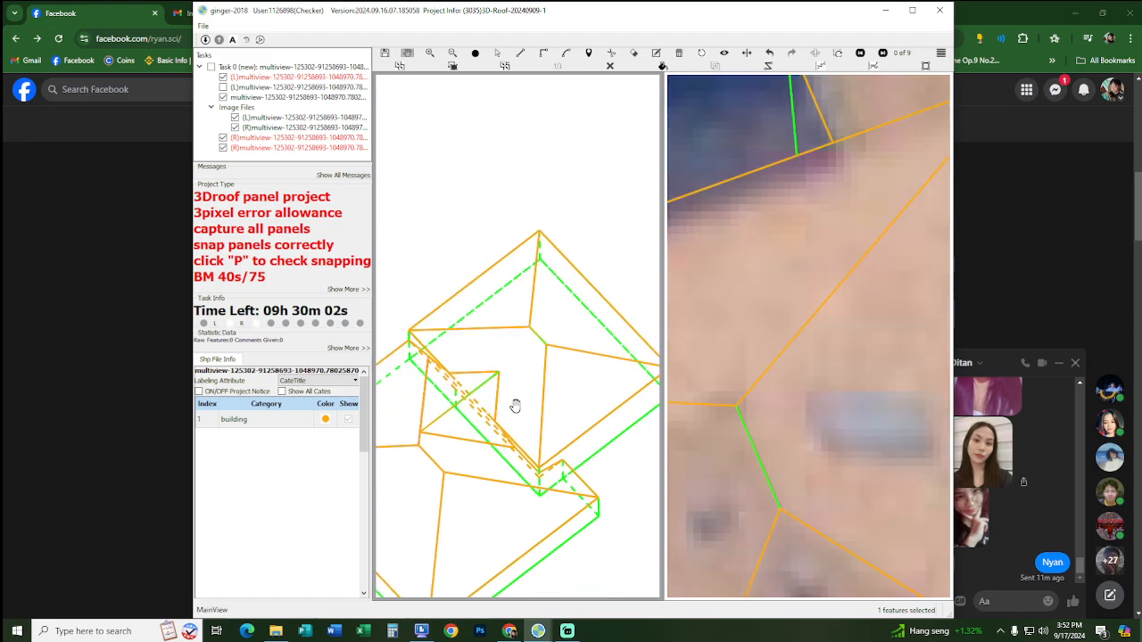
pyautogui.scroll(1, 516, 406)
pyautogui.scroll(3, 497, 400)
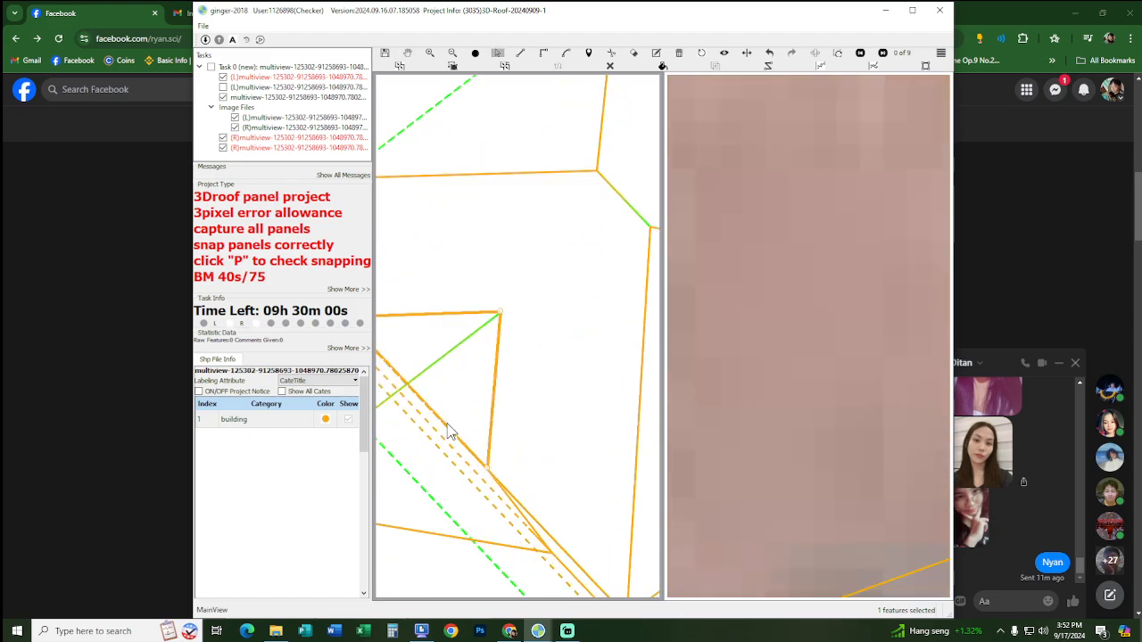
pyautogui.press('Delete')
pyautogui.press('p')
pyautogui.click(475, 386)
pyautogui.moveTo(492, 385); pyautogui.dragTo(473, 383)
pyautogui.hotkey('ctrl', 'z')
pyautogui.press('p')
# Step: Compare the new ridge and its panels with the roof in the alternate aerial image pair
pyautogui.scroll(-3, 505, 435)
pyautogui.moveTo(511, 423); pyautogui.dragTo(528, 429)
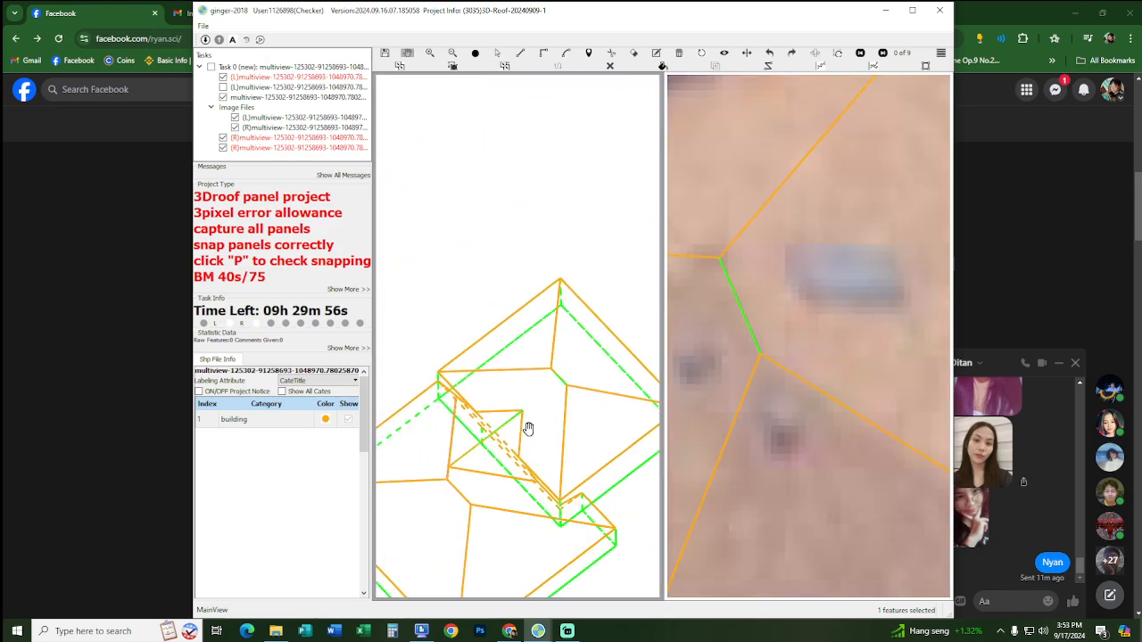
pyautogui.press('Right')
pyautogui.scroll(3, 566, 344)
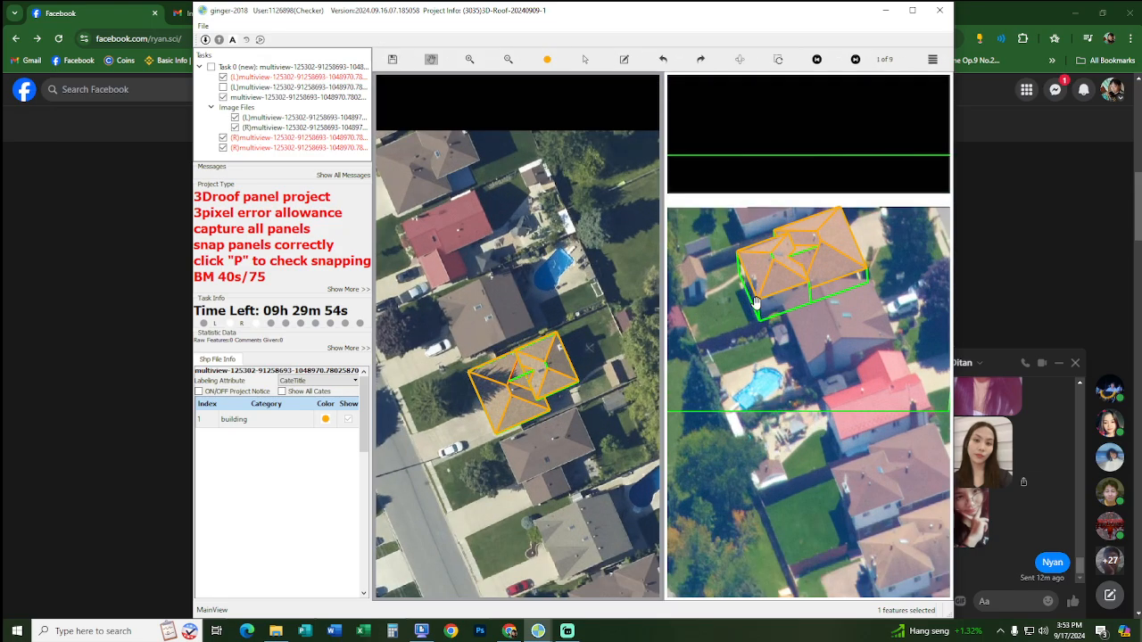
pyautogui.press('Left')
pyautogui.scroll(2, 522, 379)
pyautogui.scroll(2, 518, 379)
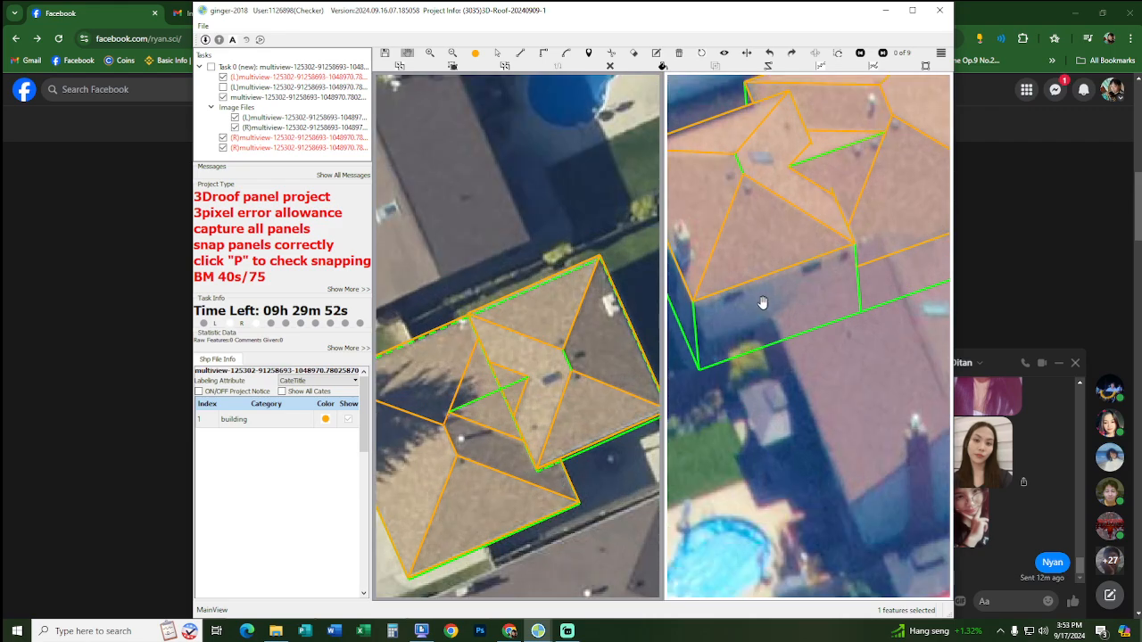
pyautogui.press('Right')
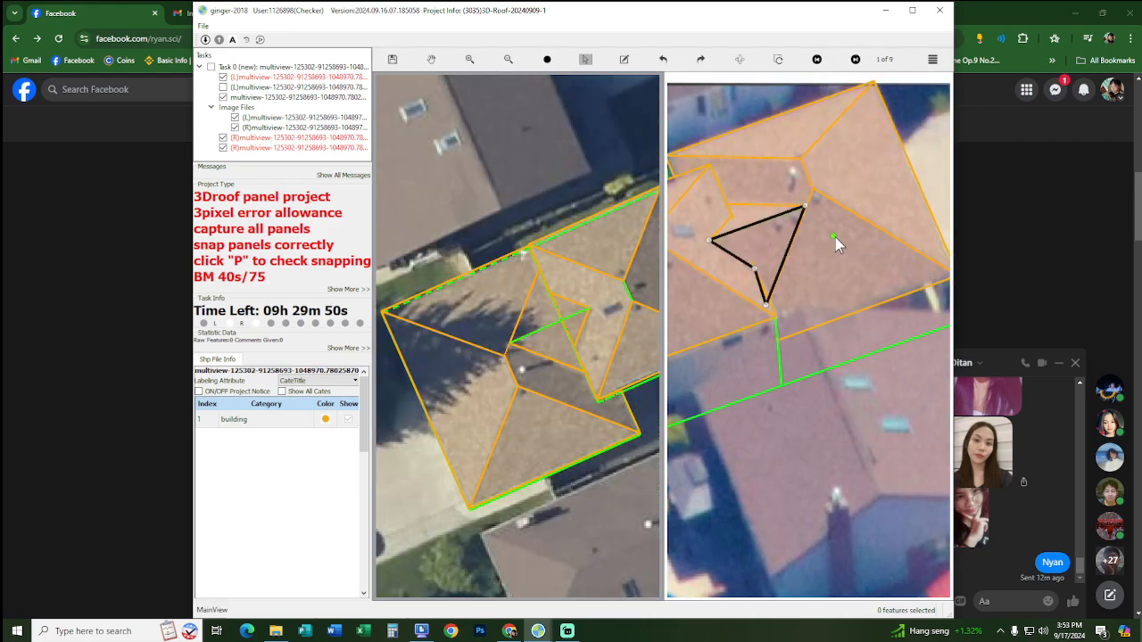
pyautogui.press('Left')
pyautogui.scroll(2, 583, 343)
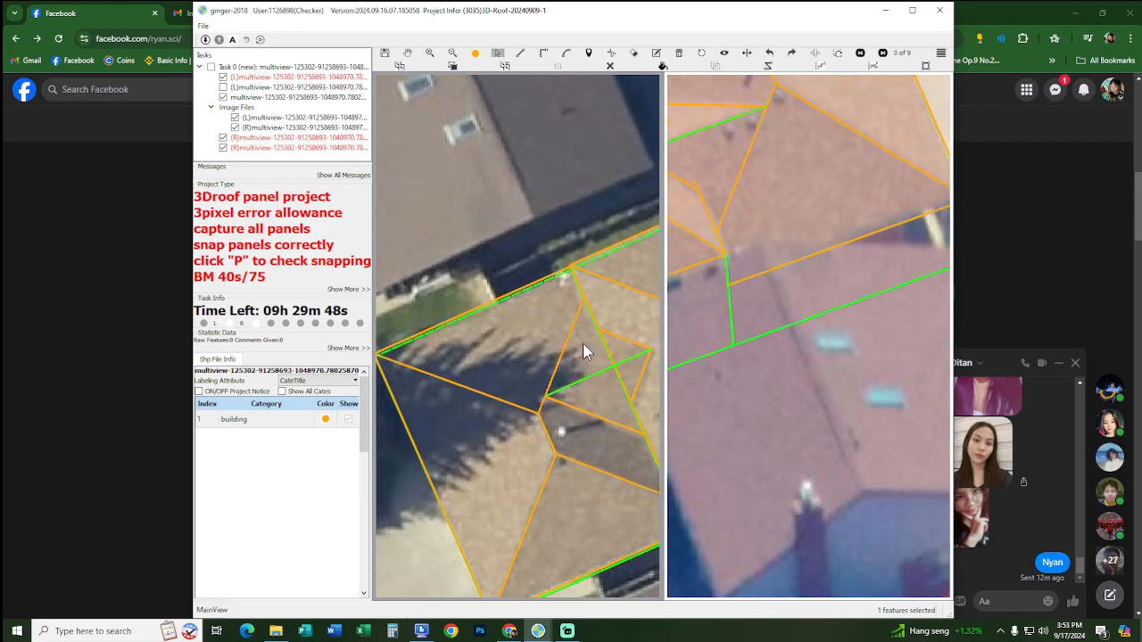
# Step: Try deleting the new ridge's eave-side panel and the adjoining roof panel in the 3D model
pyautogui.keyDown('shift'); pyautogui.click(534, 342); pyautogui.keyUp('shift')
pyautogui.click(577, 344)
pyautogui.keyDown('shift'); pyautogui.click(530, 336); pyautogui.keyUp('shift')
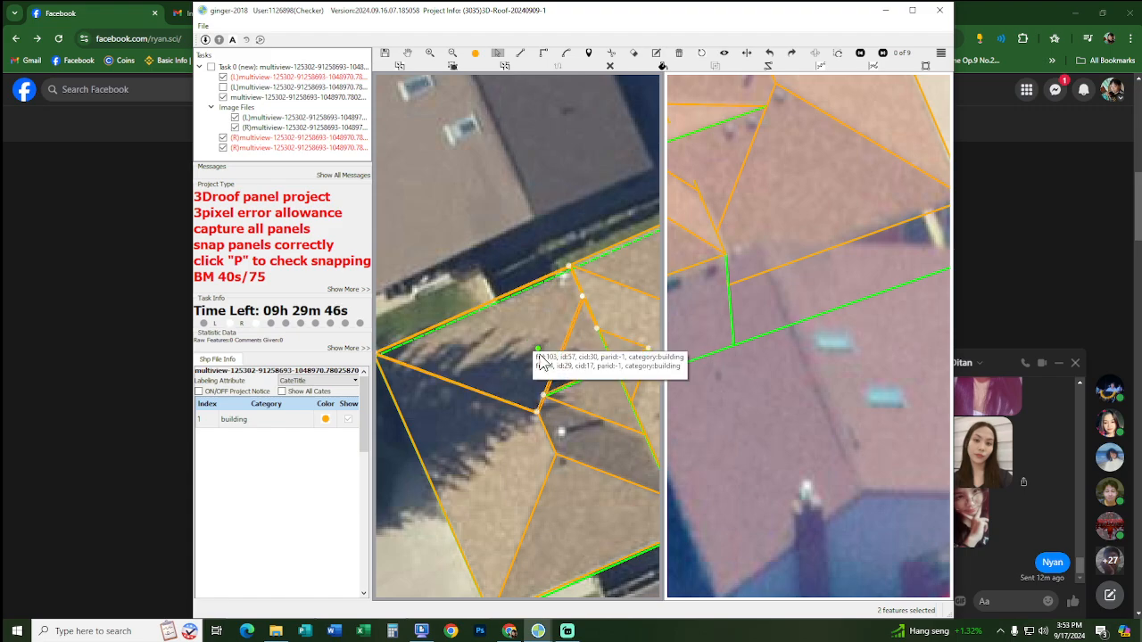
pyautogui.press('p')
pyautogui.press('p')
pyautogui.moveTo(588, 316); pyautogui.dragTo(658, 277)
pyautogui.moveTo(536, 324); pyautogui.dragTo(526, 347)
pyautogui.click(500, 301)
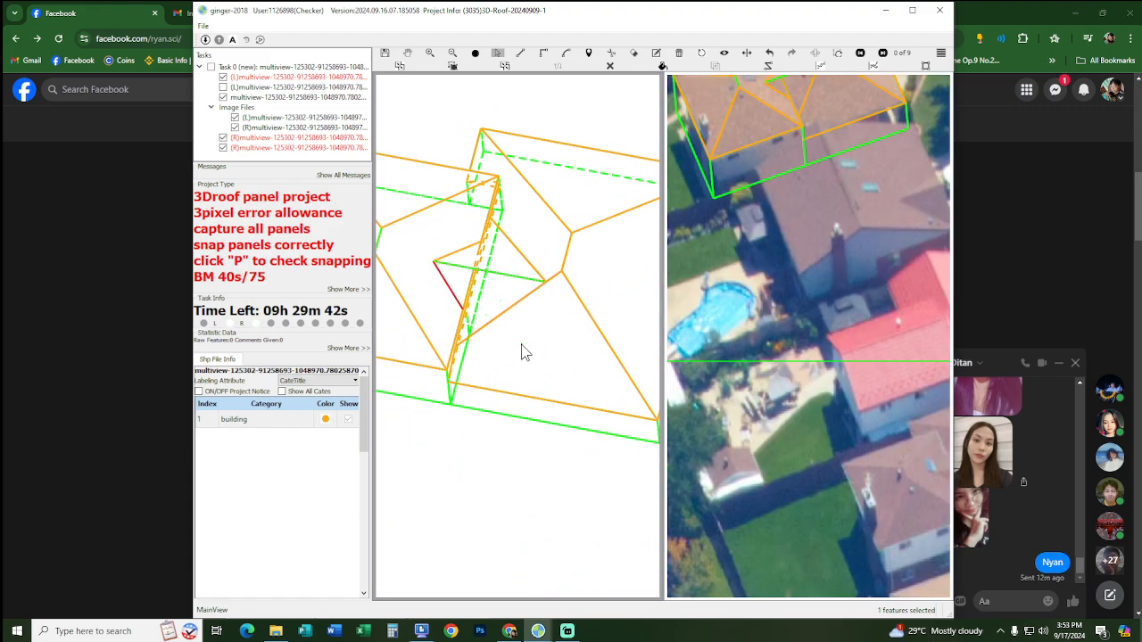
pyautogui.click(521, 344)
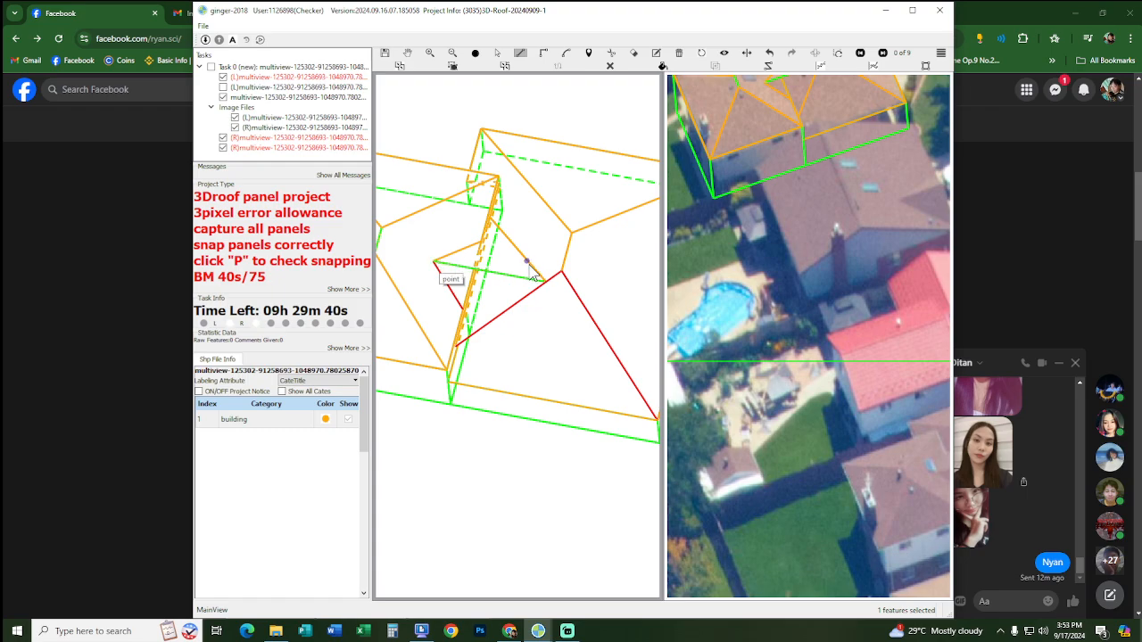
# Step: Check the snapping between the ridge panel and the adjoining eave-side panel, and try to merge the two
pyautogui.scroll(3, 576, 294)
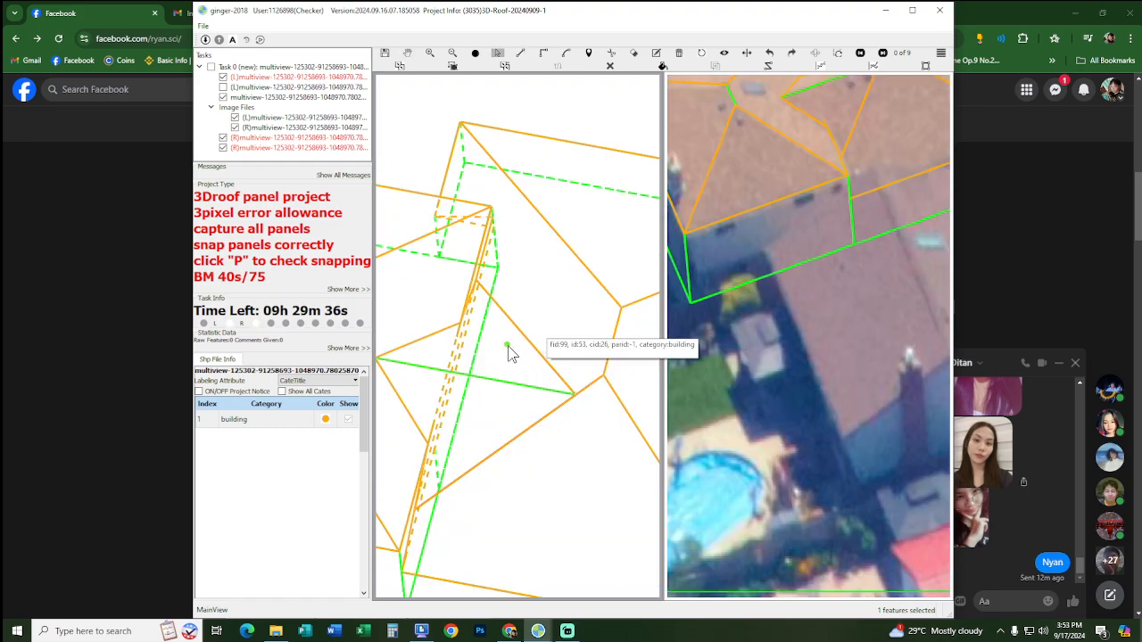
pyautogui.press('p')
pyautogui.moveTo(517, 333); pyautogui.dragTo(509, 338)
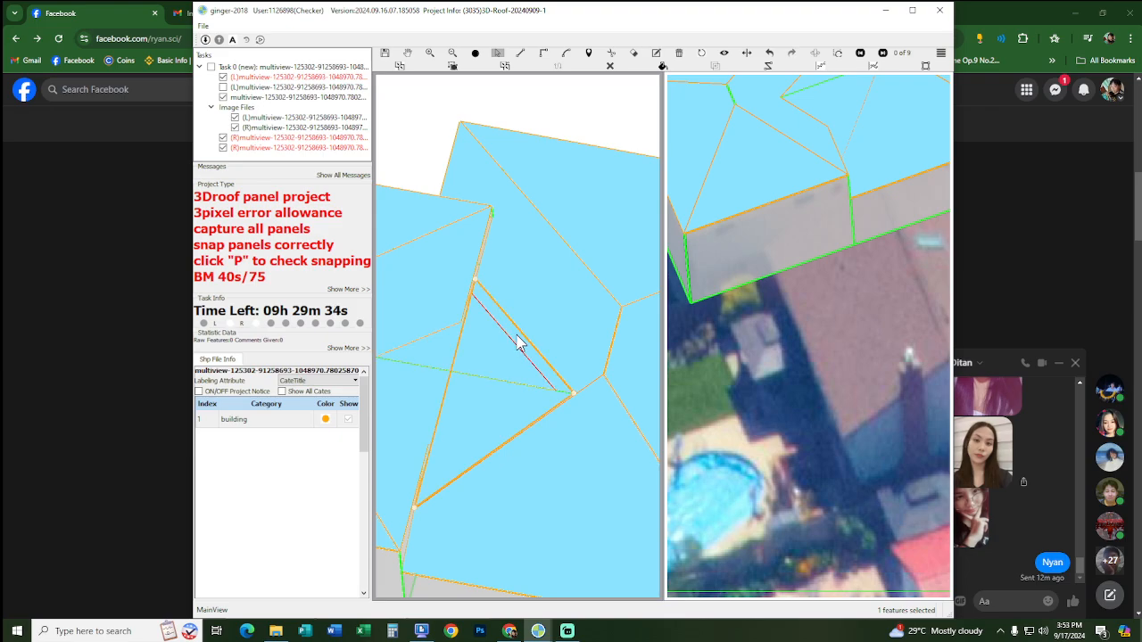
pyautogui.press('p')
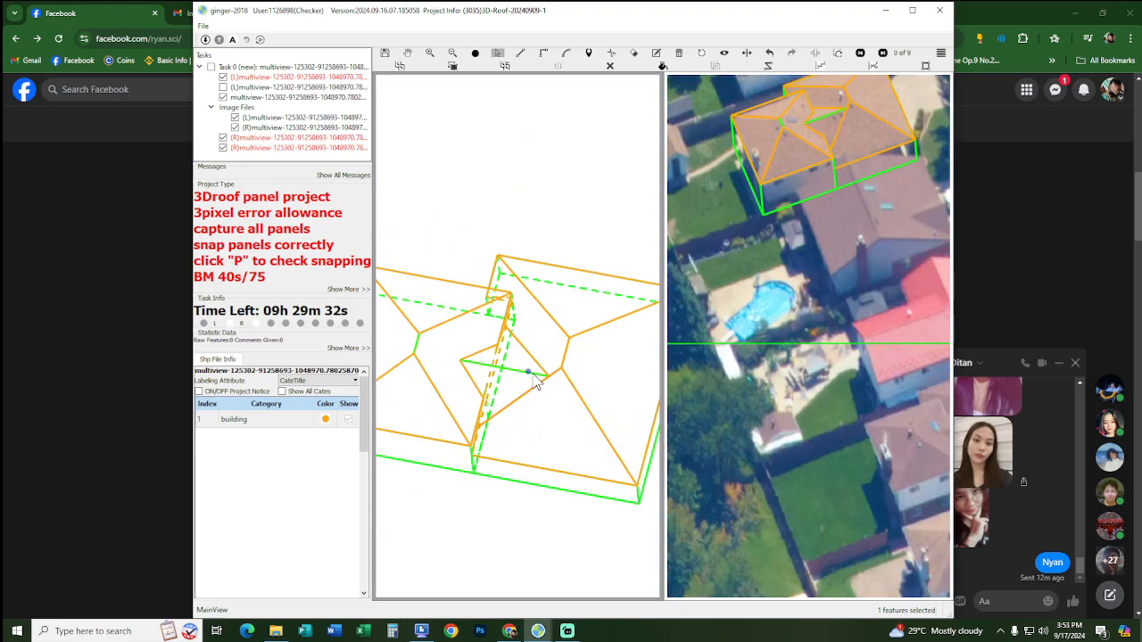
pyautogui.scroll(1, 535, 412)
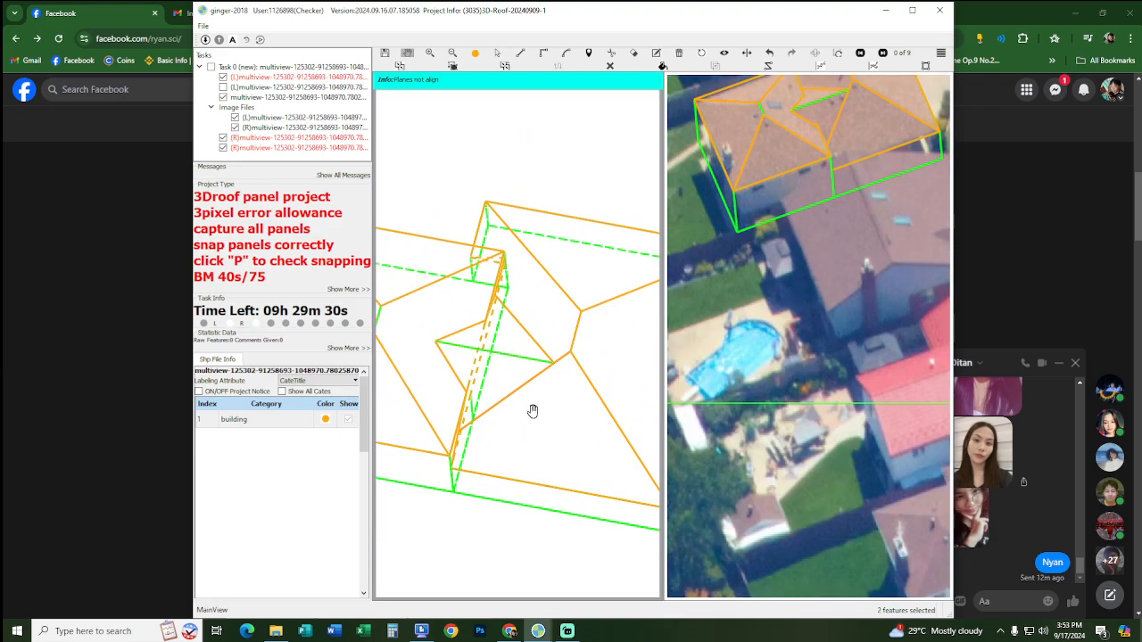
# Step: Try deleting the two roof panels beside the new ridge and starting a new outline at its free end
pyautogui.press('Delete')
pyautogui.click(508, 397)
pyautogui.press('Delete')
pyautogui.moveTo(478, 397); pyautogui.dragTo(440, 377)
pyautogui.press('l')
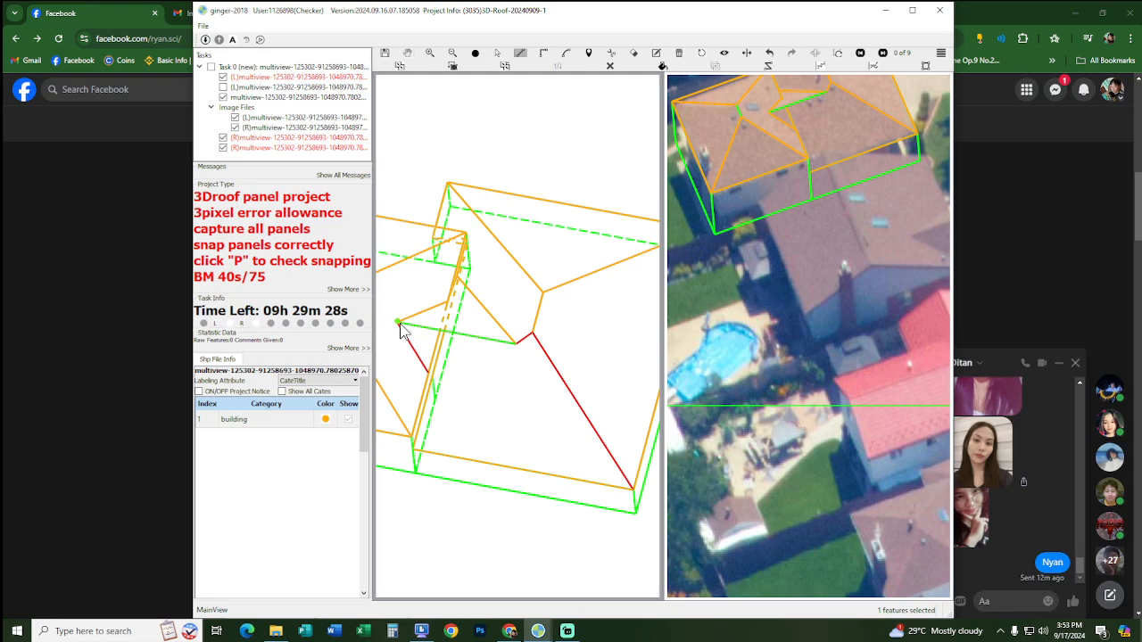
pyautogui.click(398, 322)
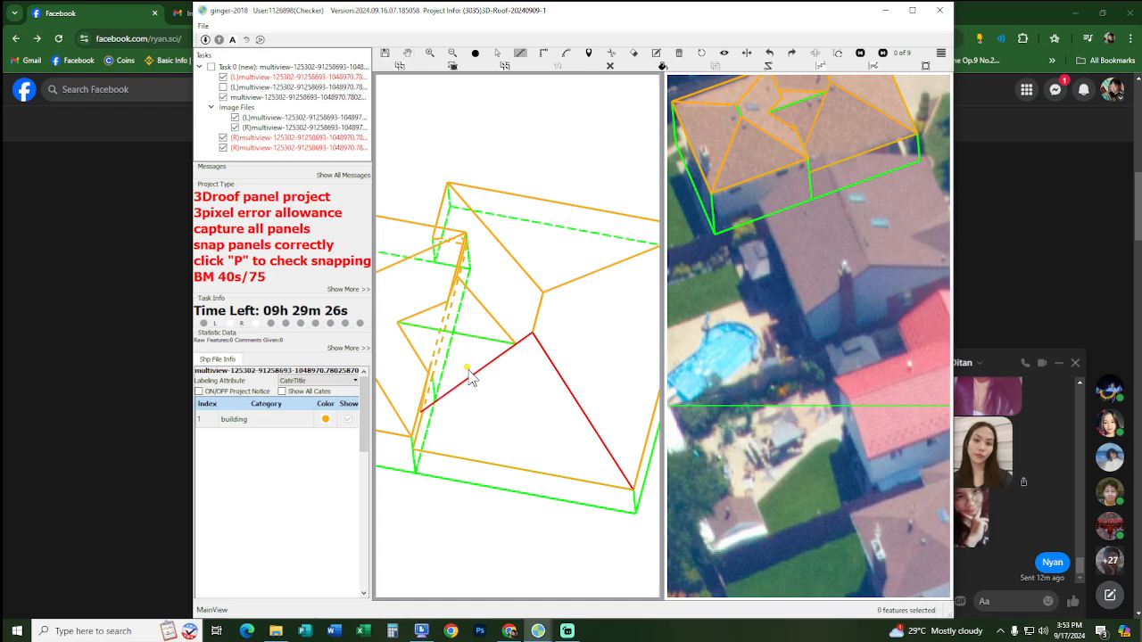
# Step: Draw one combined roof panel from the eave corner along the main and new ridges to the inner eave corner
pyautogui.scroll(2, 474, 392)
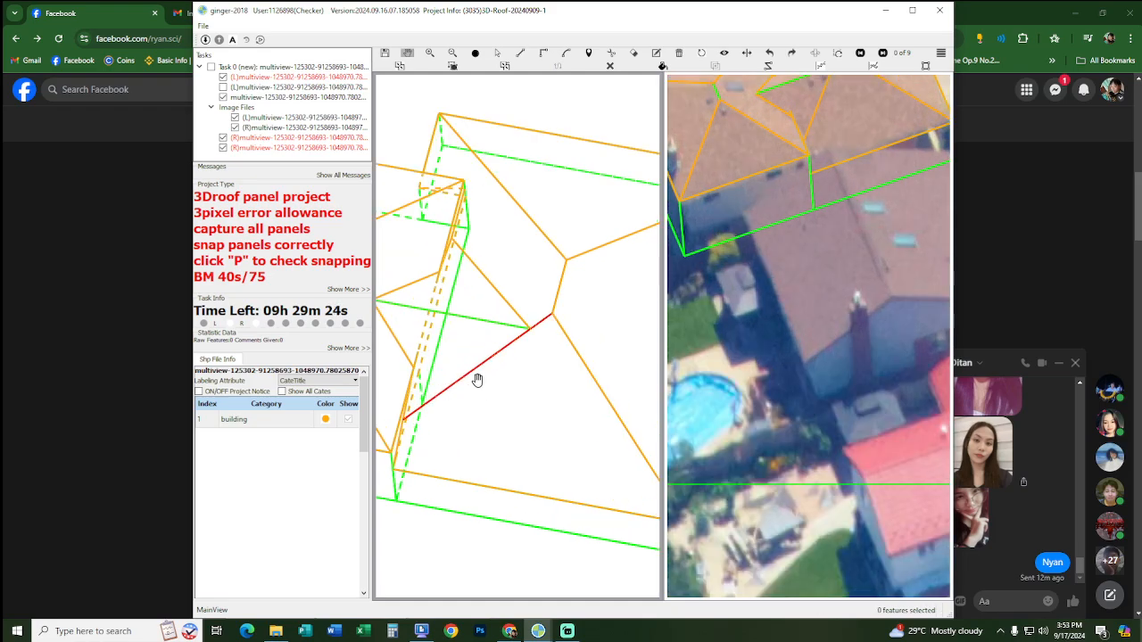
pyautogui.press('p')
pyautogui.press('p')
pyautogui.moveTo(474, 385)
pyautogui.mouseDown()
pyautogui.moveTo(436, 355)
pyautogui.moveTo(482, 342)
pyautogui.moveTo(500, 376)
pyautogui.moveTo(490, 365)
pyautogui.mouseUp()
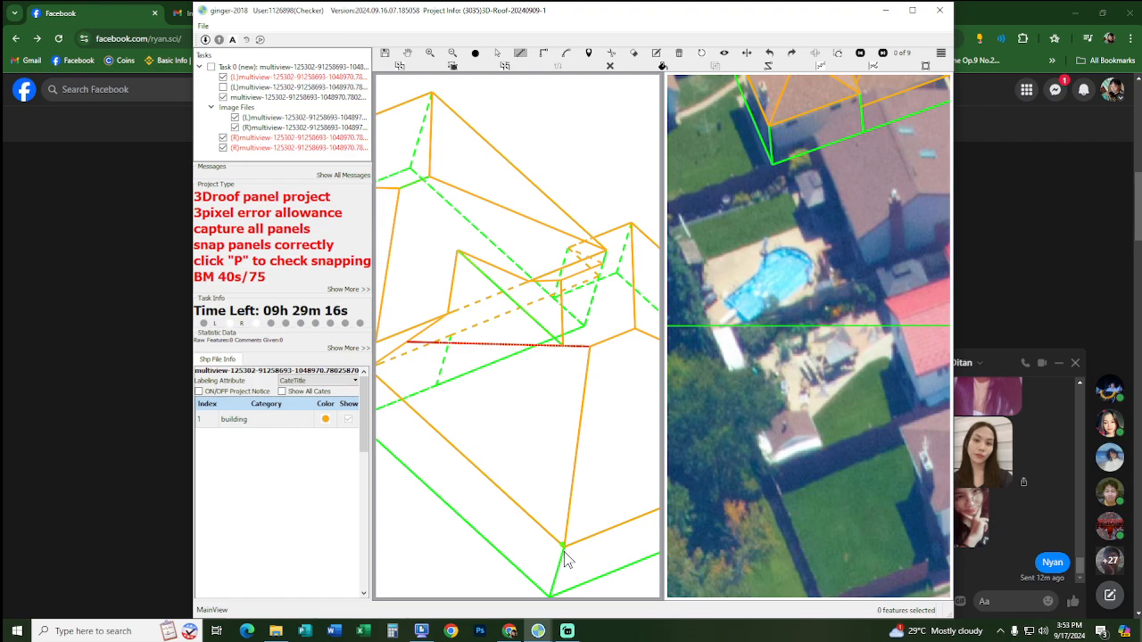
pyautogui.click(564, 551)
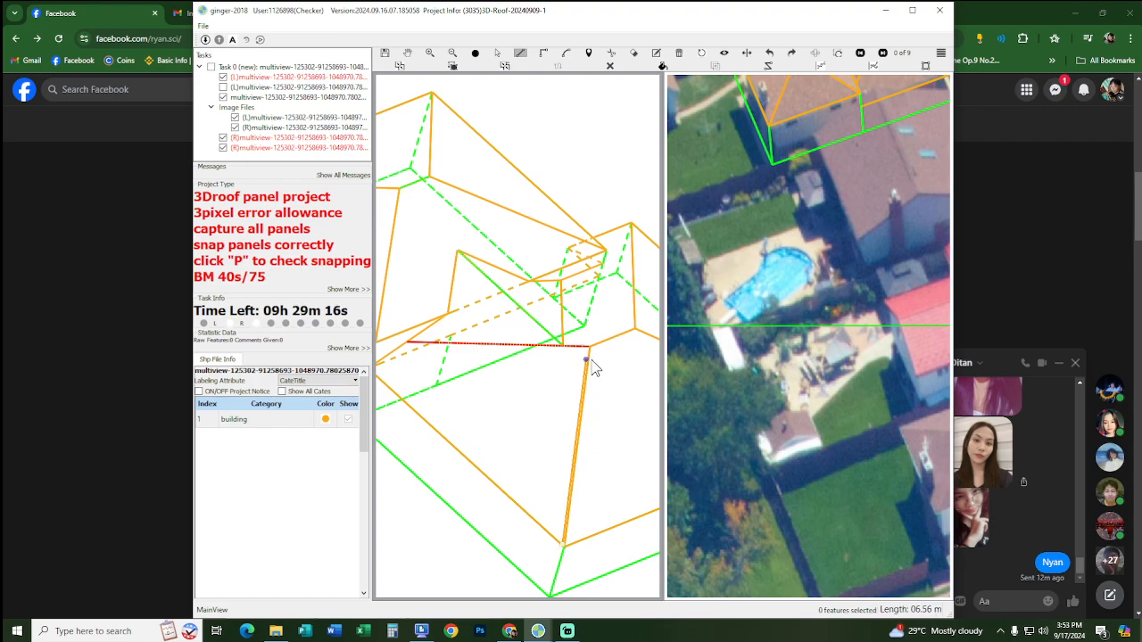
pyautogui.click(456, 251)
pyautogui.moveTo(417, 341); pyautogui.dragTo(470, 318)
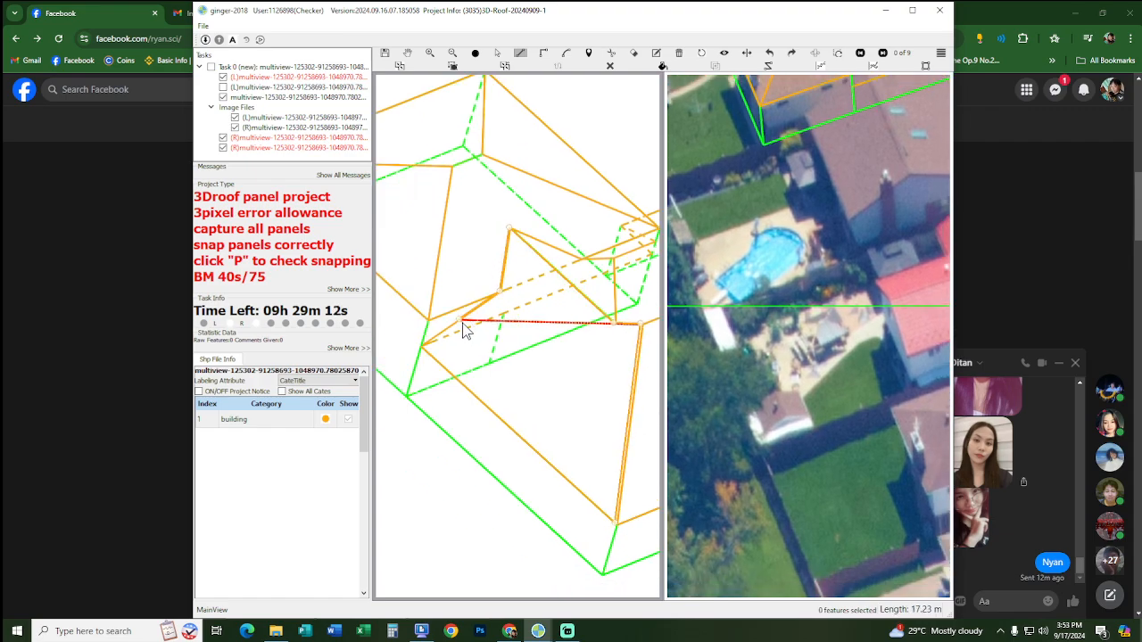
pyautogui.click(422, 346)
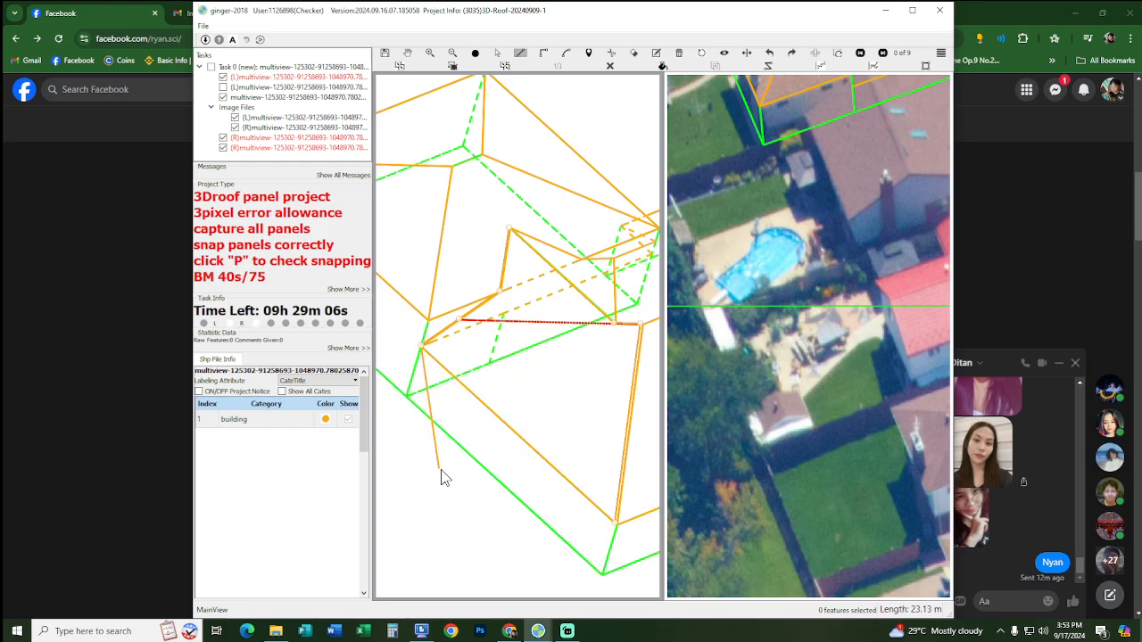
pyautogui.press('Escape')
pyautogui.press('h')
pyautogui.moveTo(537, 403); pyautogui.dragTo(509, 402)
pyautogui.press('Escape')
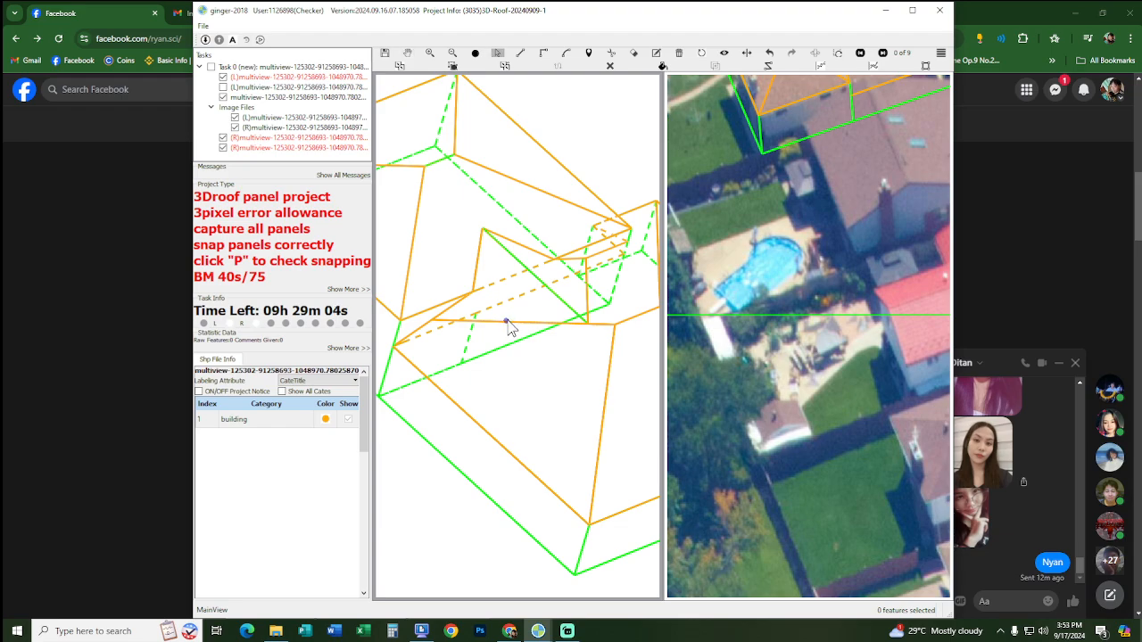
# Step: Examine the overlapping panels beside the new ridge one by one in the wireframe and surface displays
pyautogui.click(508, 316)
pyautogui.click(519, 394)
pyautogui.press('p')
pyautogui.press('p')
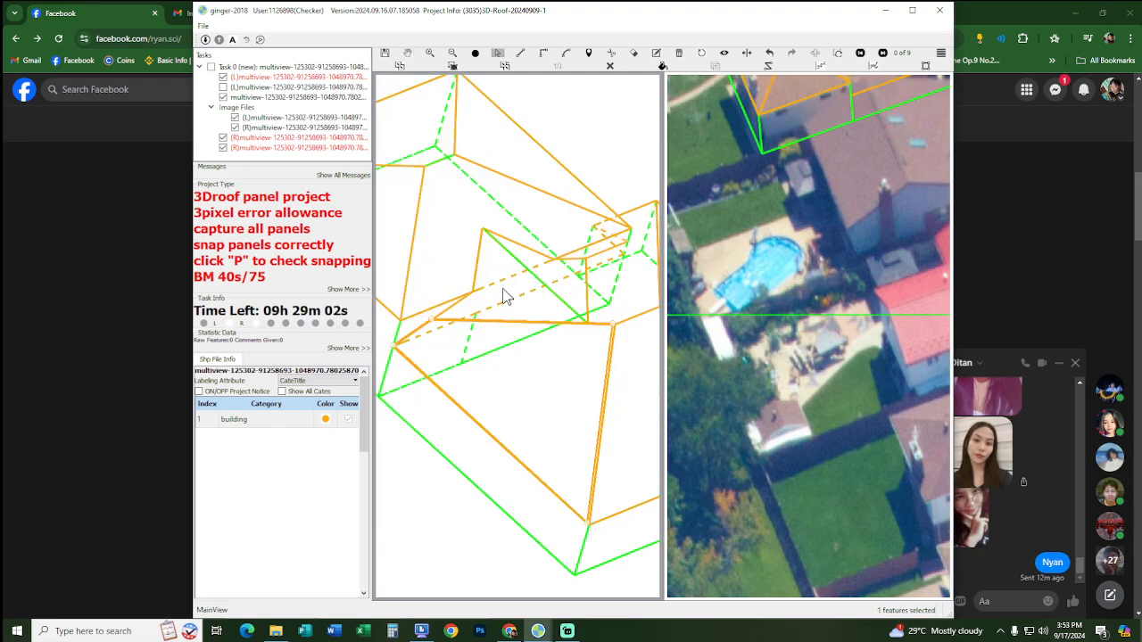
pyautogui.click(501, 287)
pyautogui.press('p')
pyautogui.press('p')
pyautogui.click(523, 301)
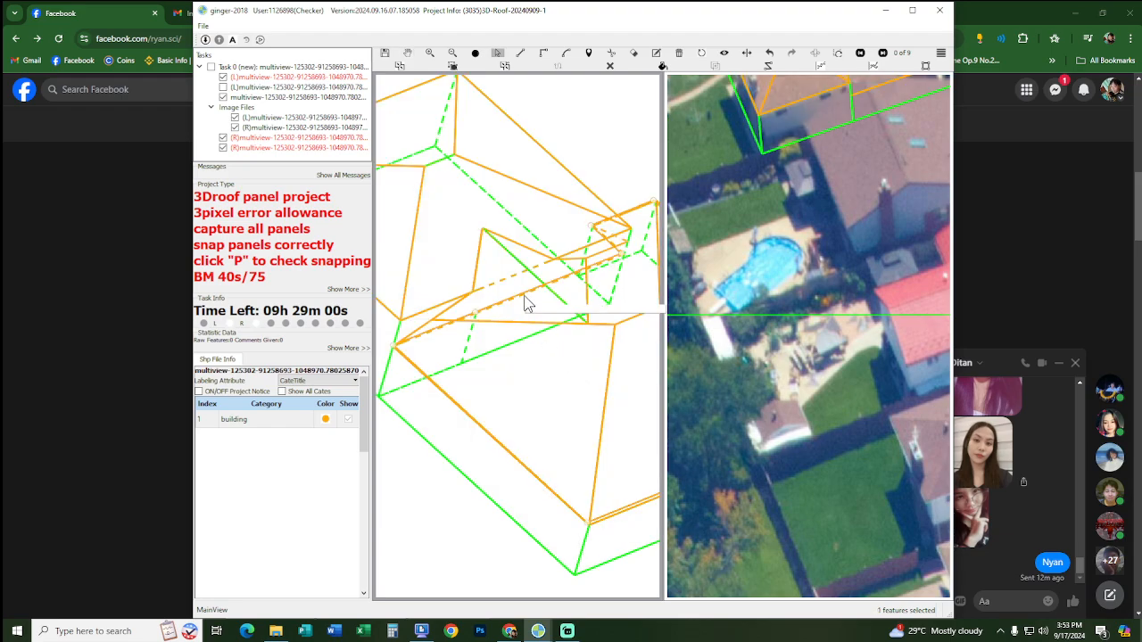
# Step: Replace the two old panels beside the new ridge with the single combined panel and check its surface
pyautogui.click(538, 373)
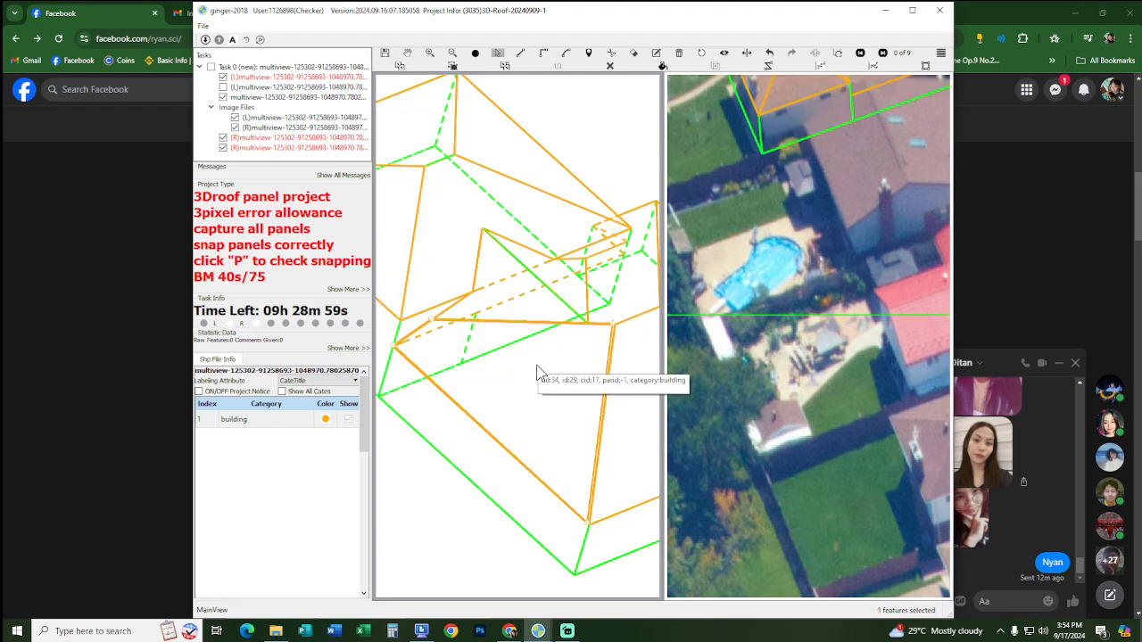
pyautogui.click(530, 308)
pyautogui.press('p')
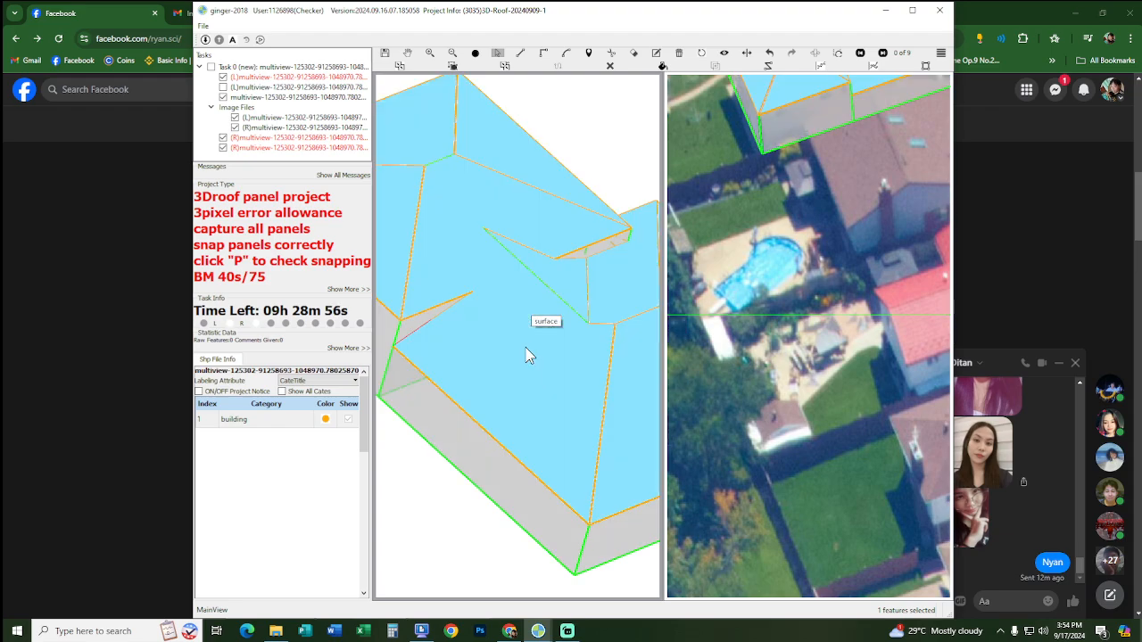
pyautogui.press('p')
pyautogui.click(526, 365)
pyautogui.press('p')
pyautogui.press('p')
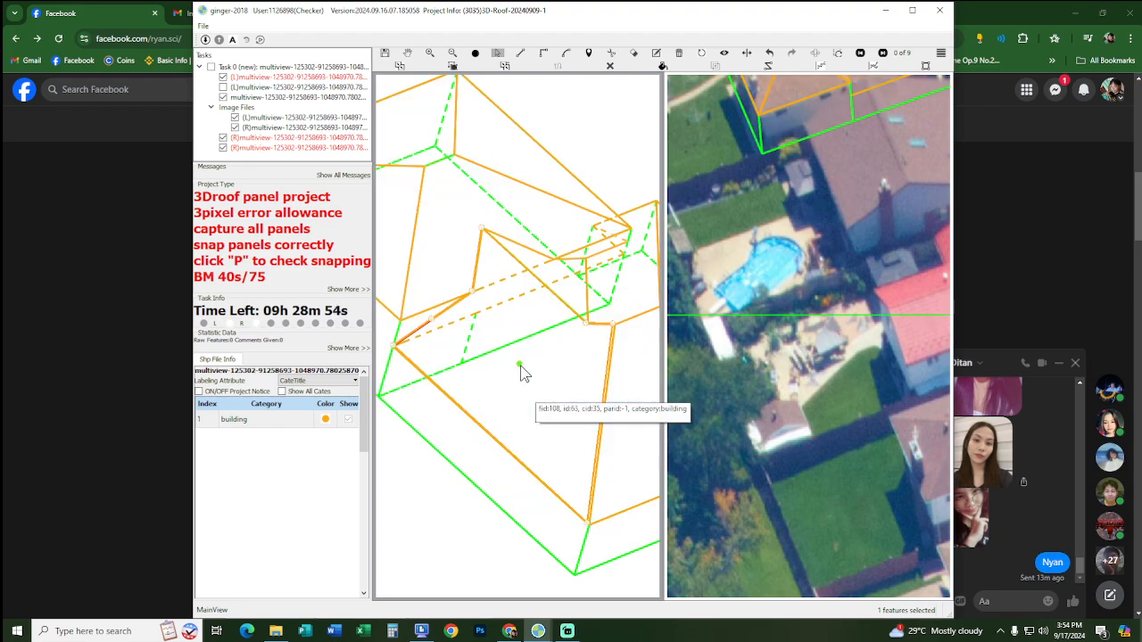
# Step: Snap the combined panel's short inner edge to the adjoining roof panel at their shared intermediate vertex
pyautogui.scroll(5, 461, 327)
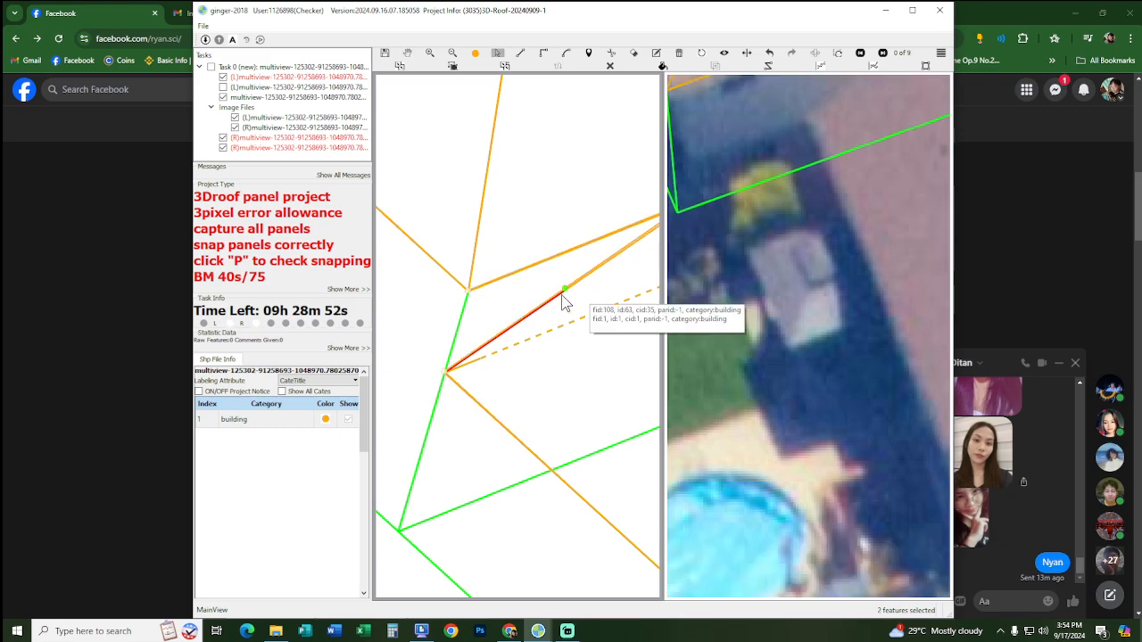
pyautogui.click(564, 291)
pyautogui.moveTo(580, 289); pyautogui.dragTo(479, 316)
pyautogui.click(467, 316)
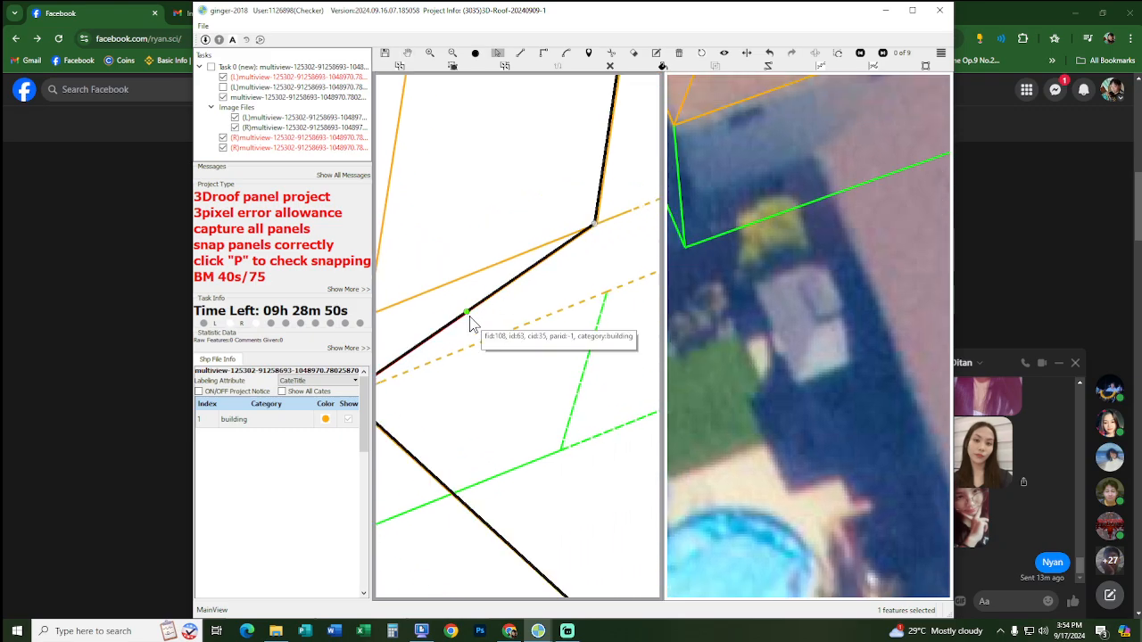
pyautogui.scroll(-4, 469, 315)
pyautogui.moveTo(532, 370); pyautogui.dragTo(506, 370)
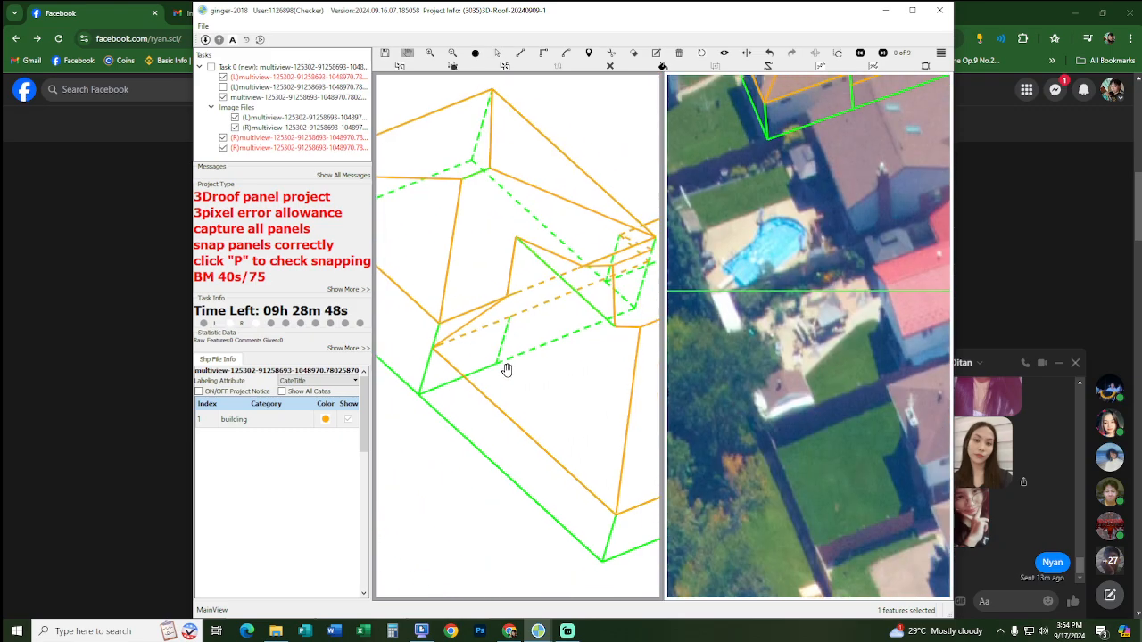
# Step: Inspect the combined panel and the area beside its inner eave corner in the 3D model
pyautogui.press('Escape')
pyautogui.click(540, 399)
pyautogui.press('space')
pyautogui.press('Escape')
pyautogui.click(478, 347)
pyautogui.press('space')
pyautogui.moveTo(556, 339); pyautogui.dragTo(507, 349)
# Step: Compare the corrected roof panels with the roof in both aerial images
pyautogui.scroll(-3, 507, 349)
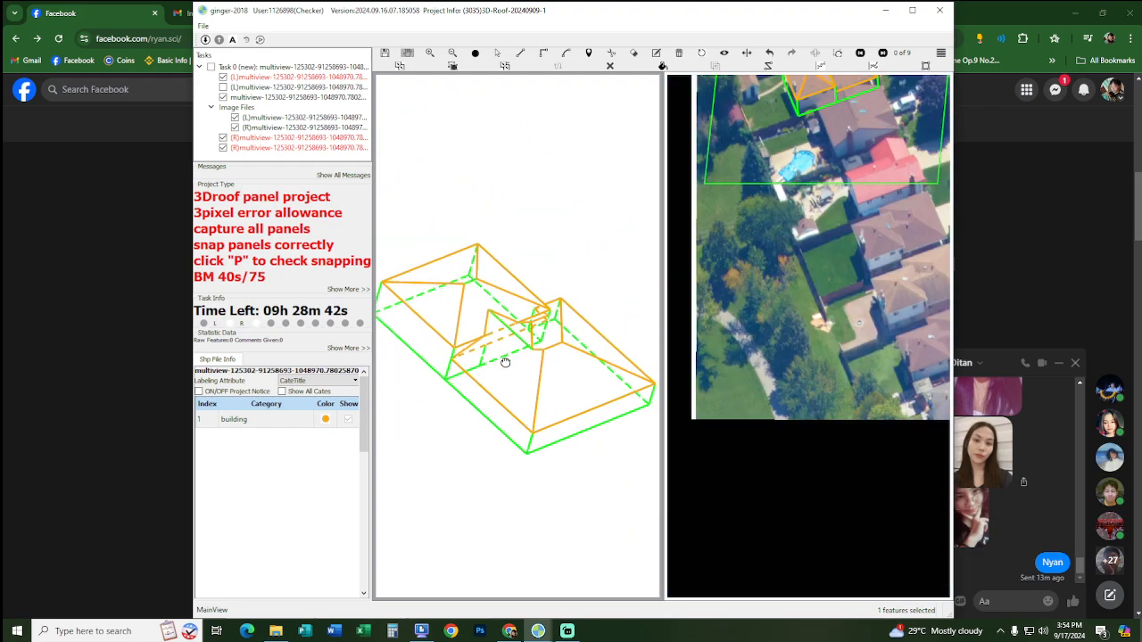
pyautogui.scroll(-3, 535, 335)
pyautogui.scroll(5, 541, 329)
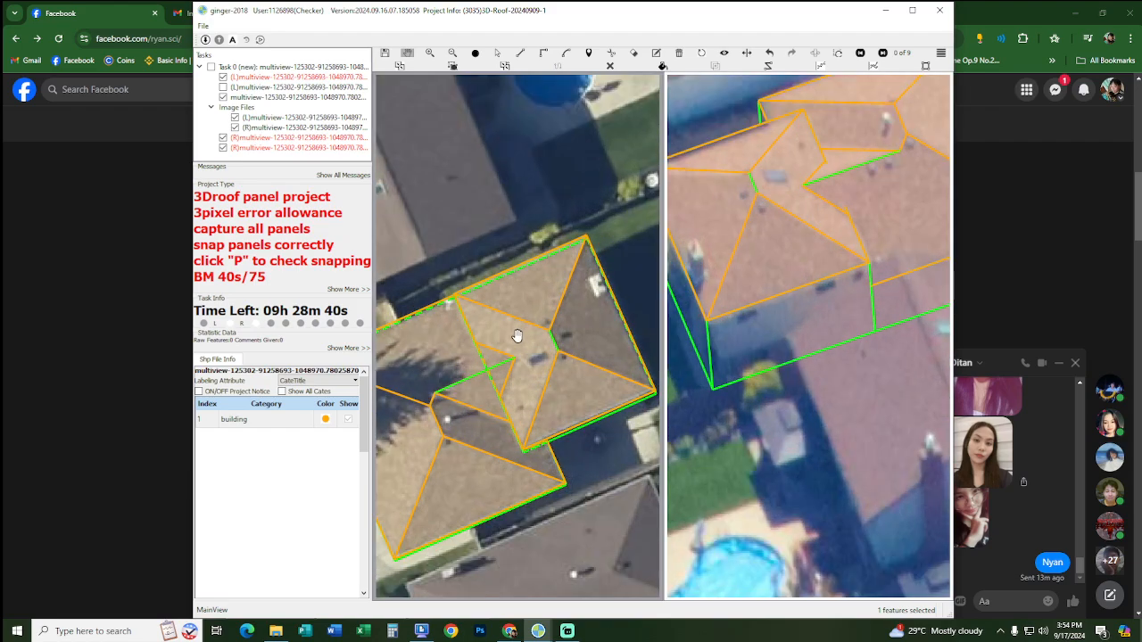
pyautogui.moveTo(877, 192); pyautogui.dragTo(772, 270)
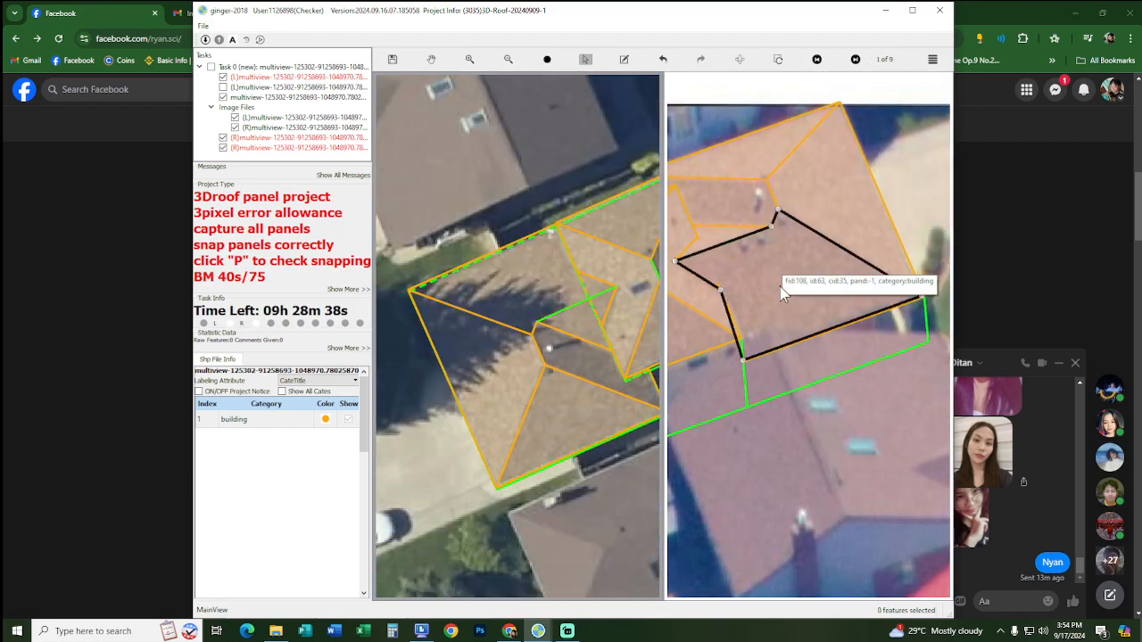
pyautogui.press('p')
# Step: Select all of the building's roof panels in the aerial view
pyautogui.scroll(-3, 519, 307)
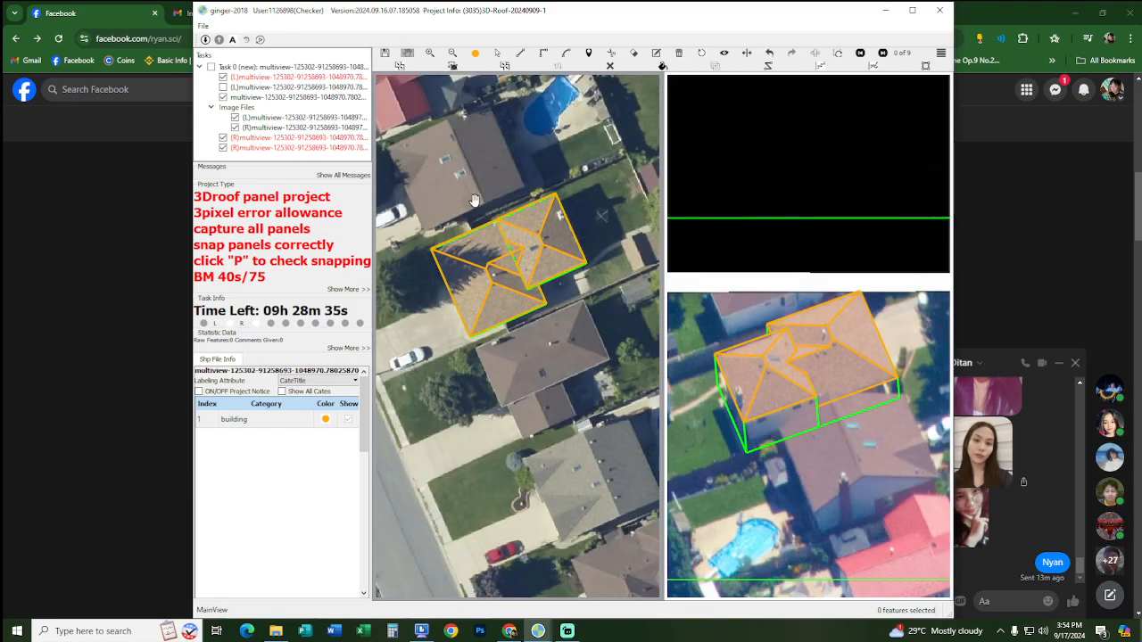
pyautogui.moveTo(436, 176); pyautogui.dragTo(616, 365)
pyautogui.moveTo(613, 264); pyautogui.dragTo(650, 325)
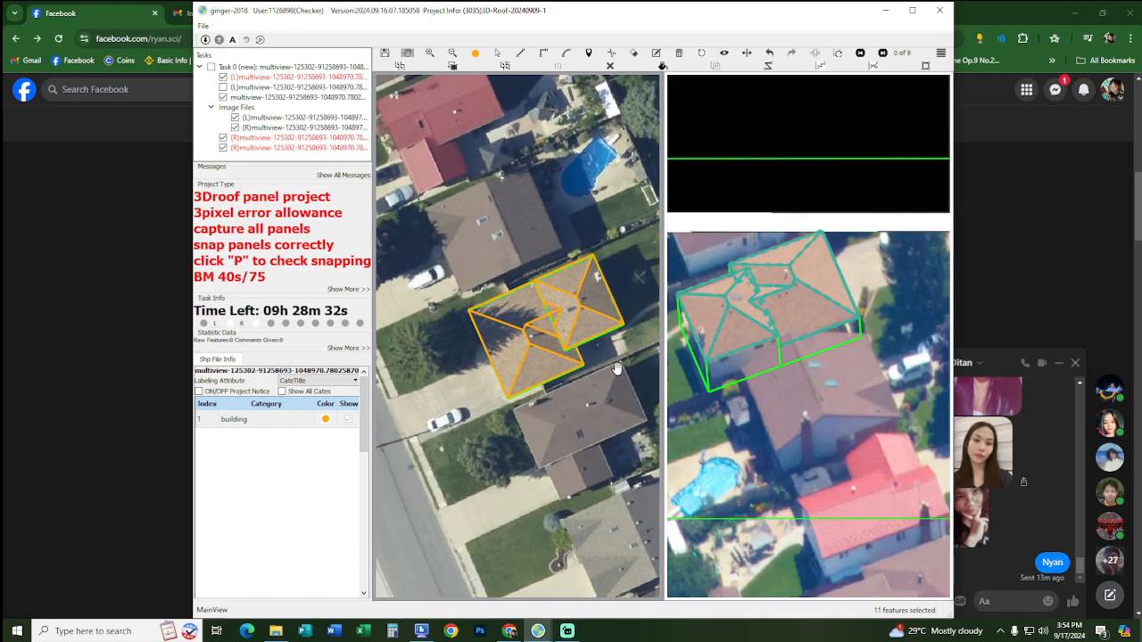
pyautogui.click(569, 635)
pyautogui.click(571, 637)
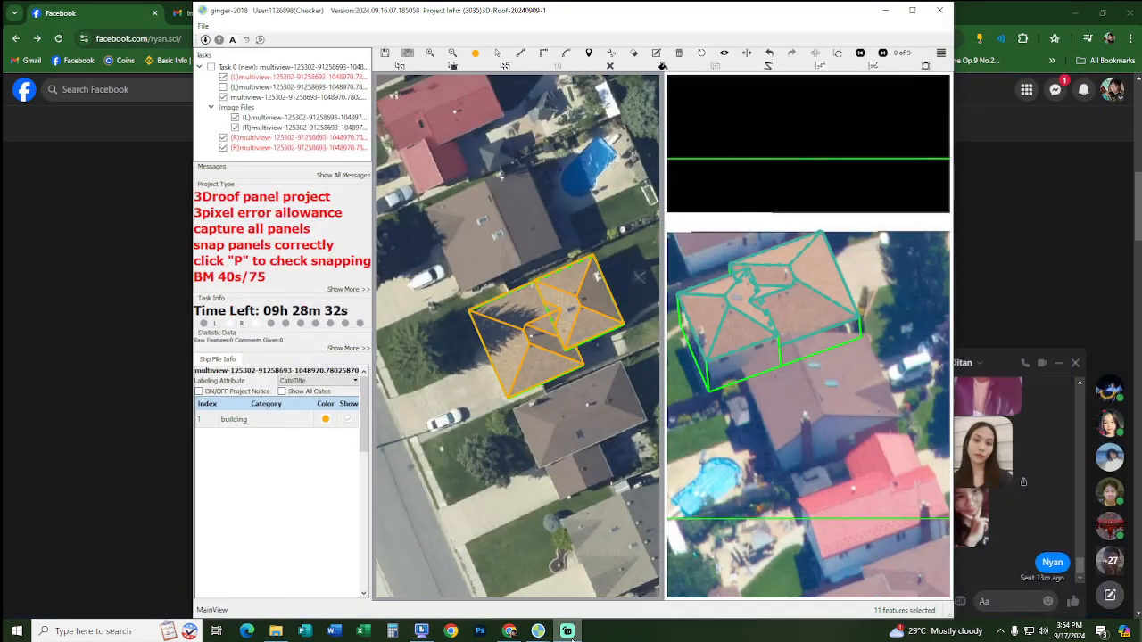